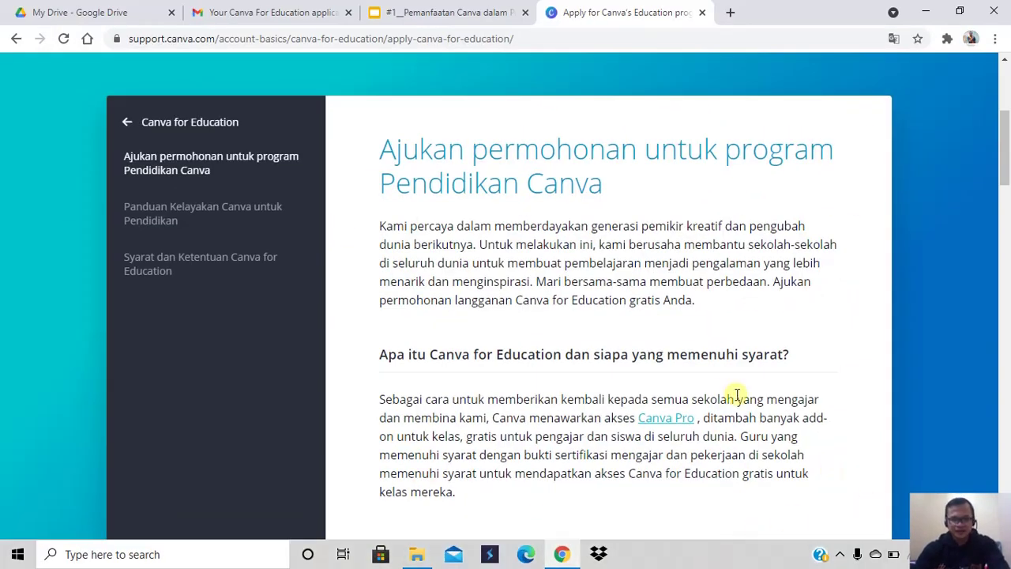
# Scroll past the 'Proses aplikasi' steps to the empty application form's name fields
pyautogui.scroll(-4, 718, 385)
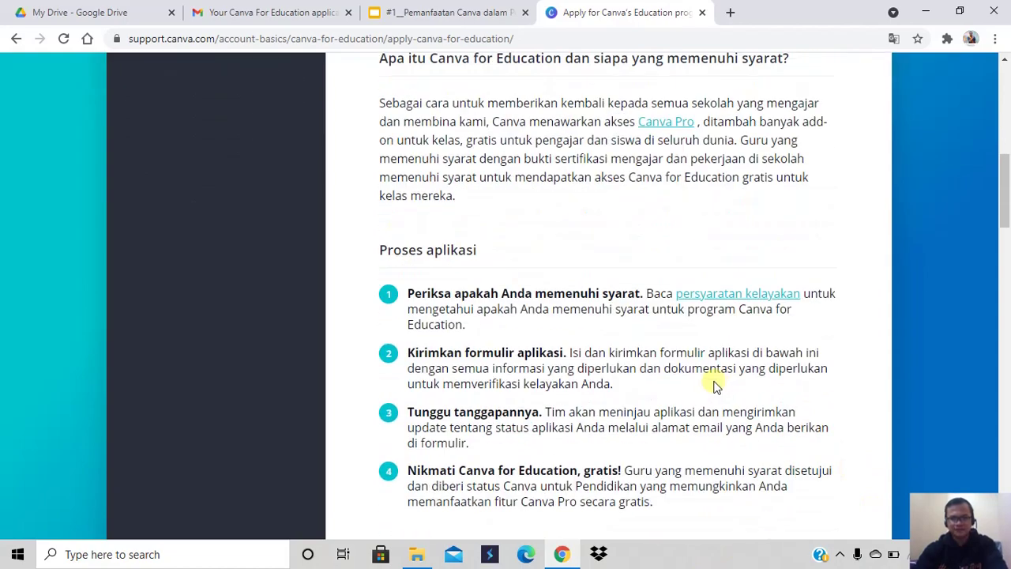
pyautogui.scroll(-2, 718, 385)
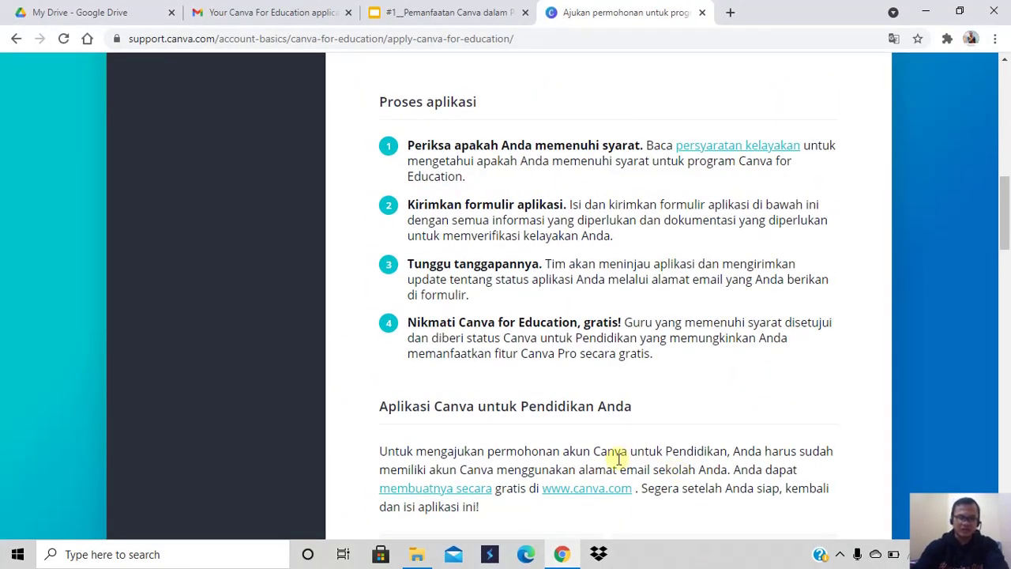
pyautogui.scroll(-5, 623, 459)
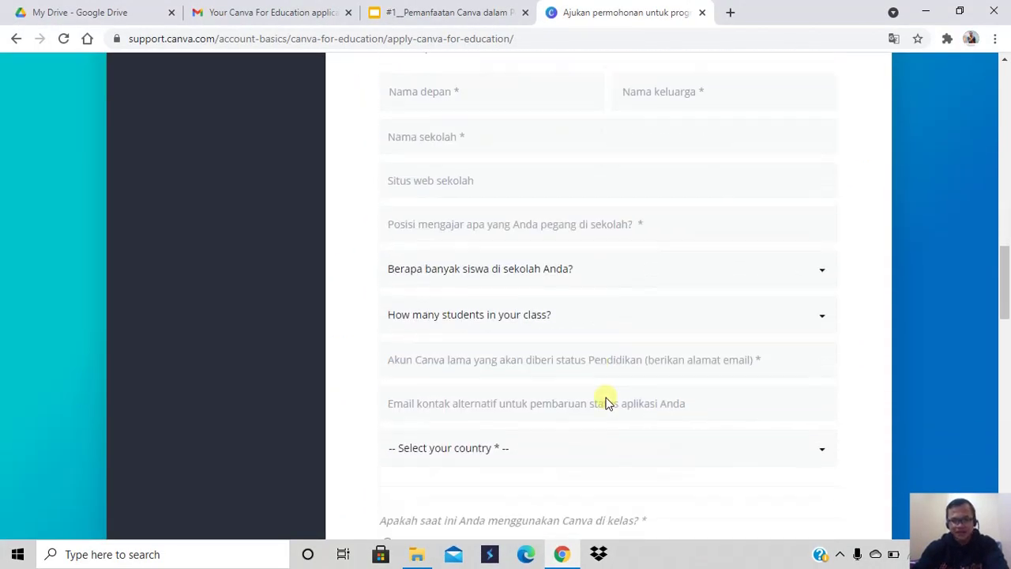
pyautogui.scroll(-8, 608, 403)
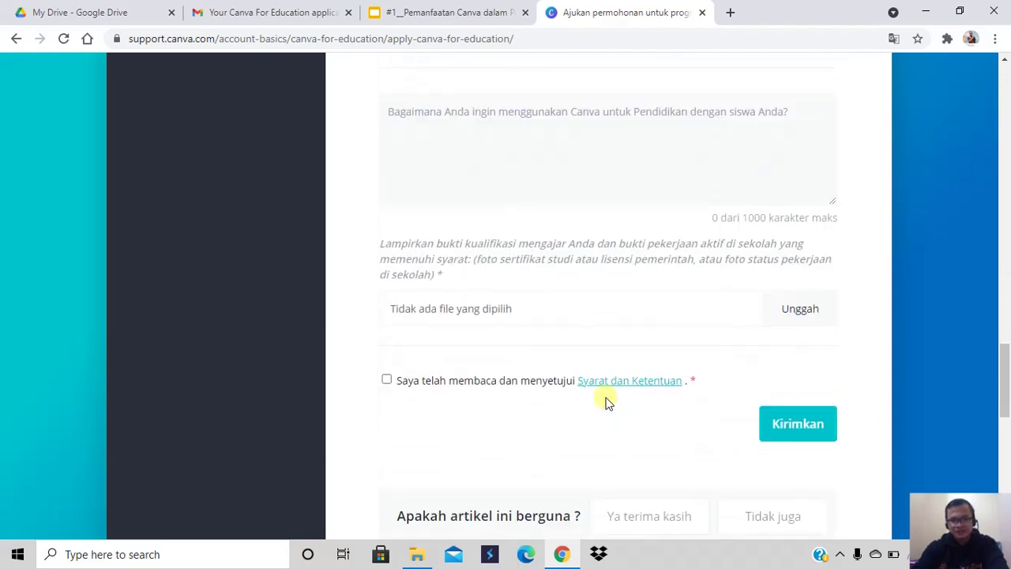
pyautogui.scroll(-3, 606, 401)
pyautogui.scroll(2, 606, 401)
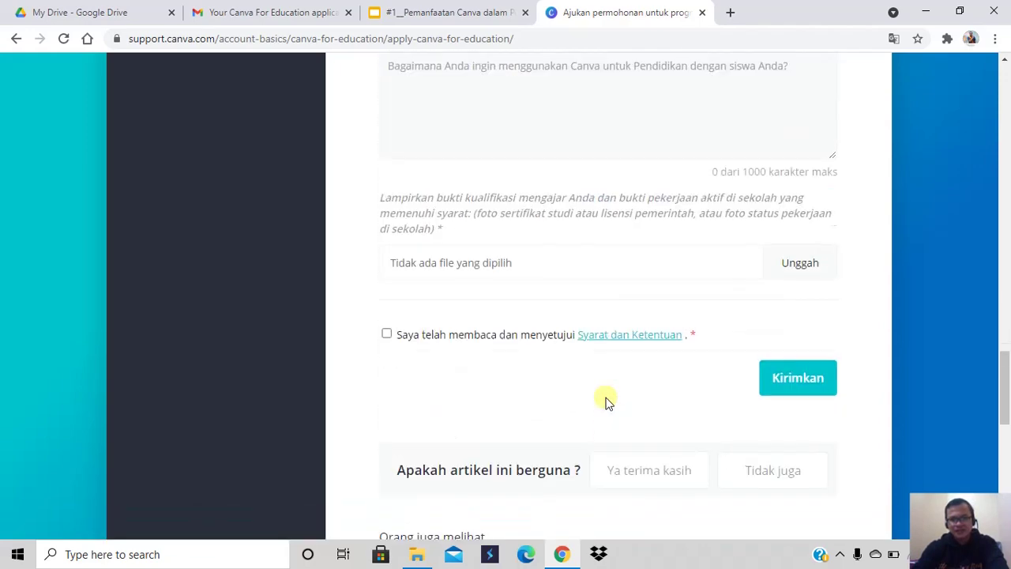
pyautogui.scroll(12, 606, 402)
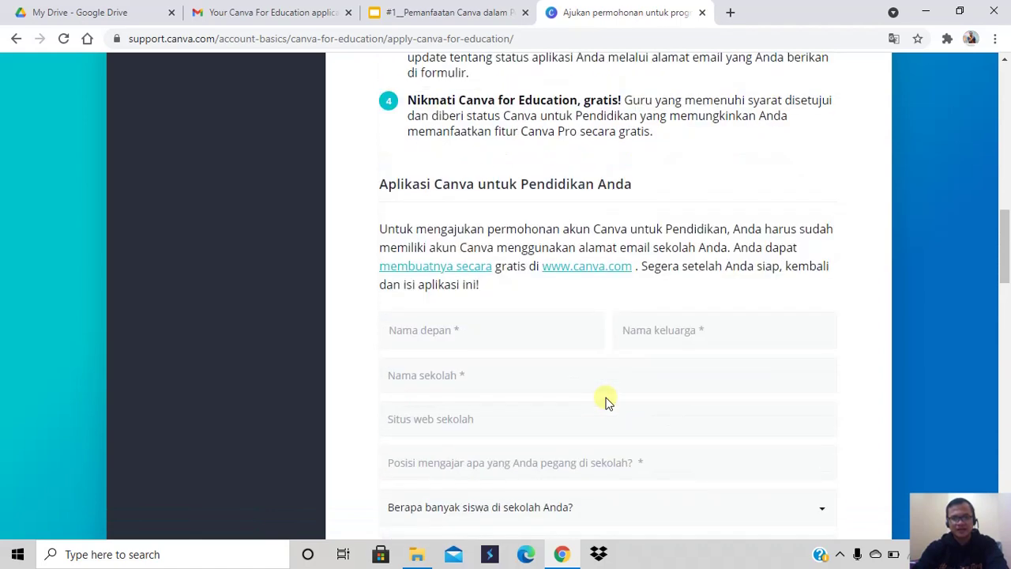
pyautogui.scroll(-1, 607, 401)
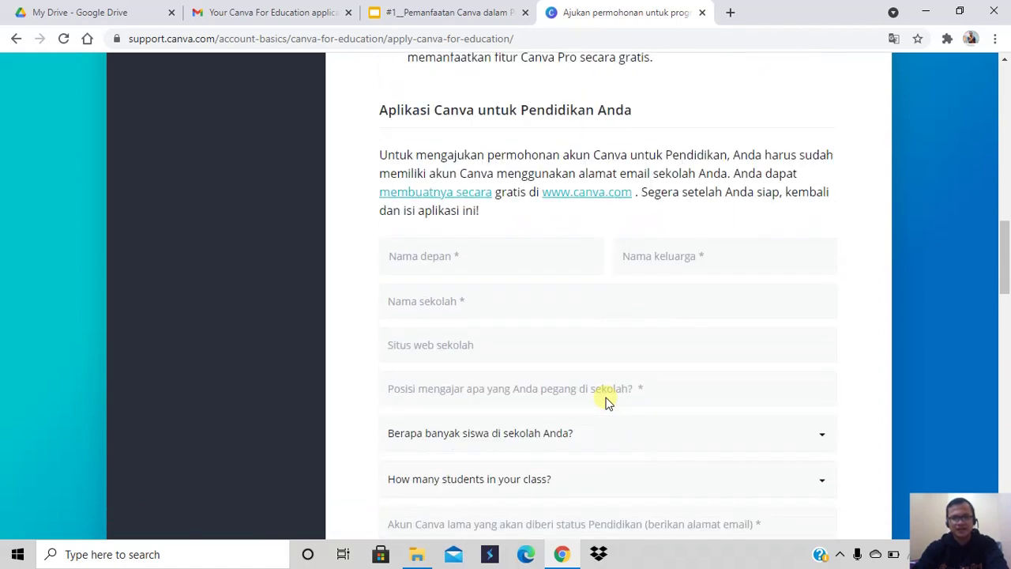
# Fill in the applicant's first and last name from the autofill suggestions
pyautogui.click(459, 266)
pyautogui.click(438, 294)
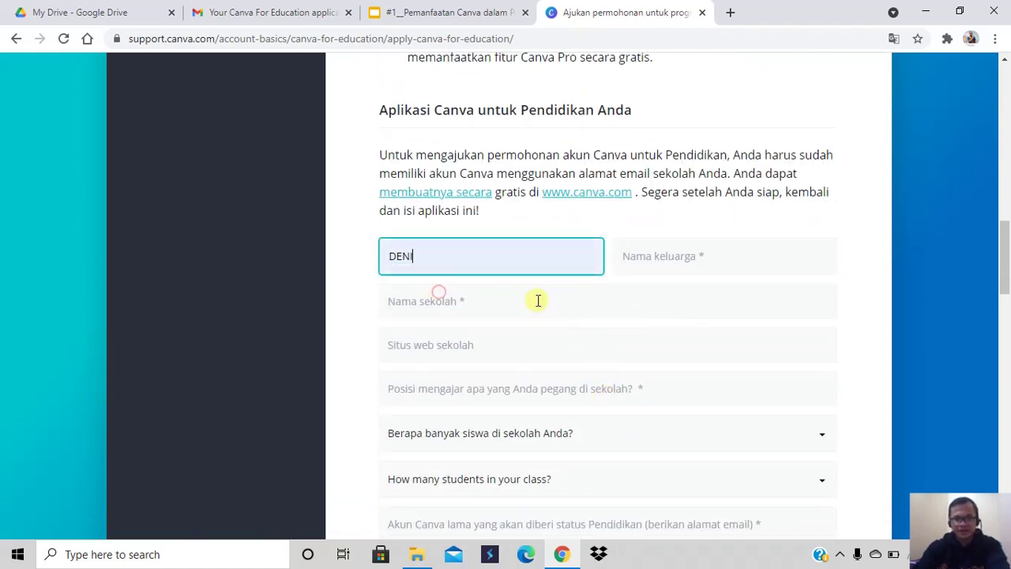
pyautogui.click(646, 258)
pyautogui.click(652, 299)
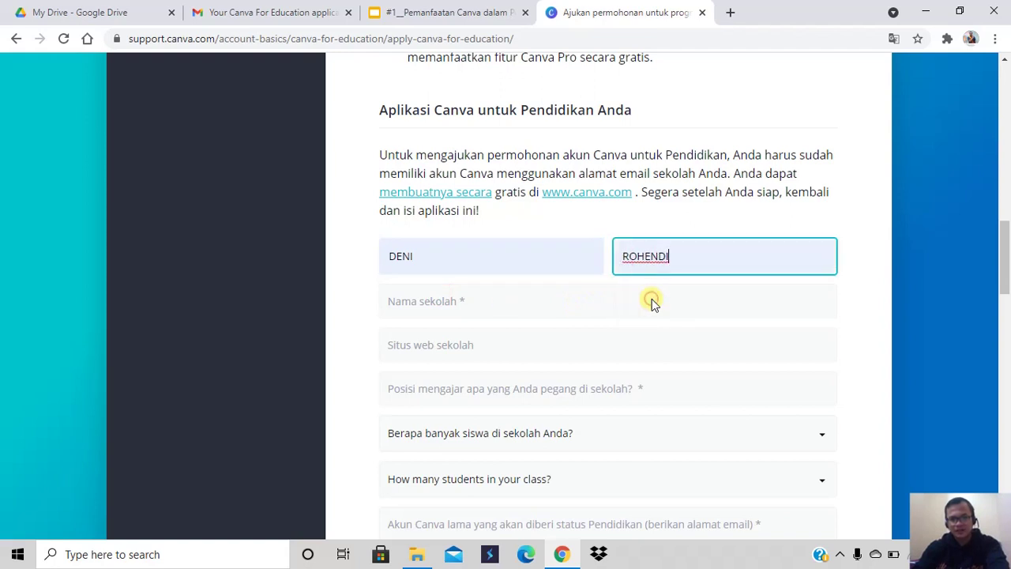
# Enter school SMAN 1 TAMANSARI, website sman1tamansari.sch.id and position Physics Teacher
pyautogui.click(449, 303)
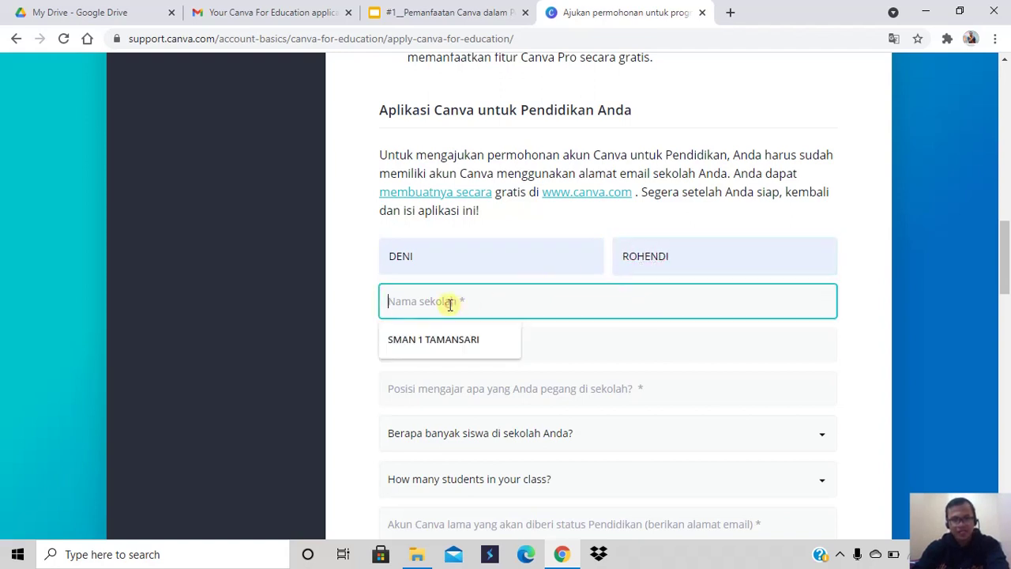
pyautogui.click(454, 339)
pyautogui.click(466, 345)
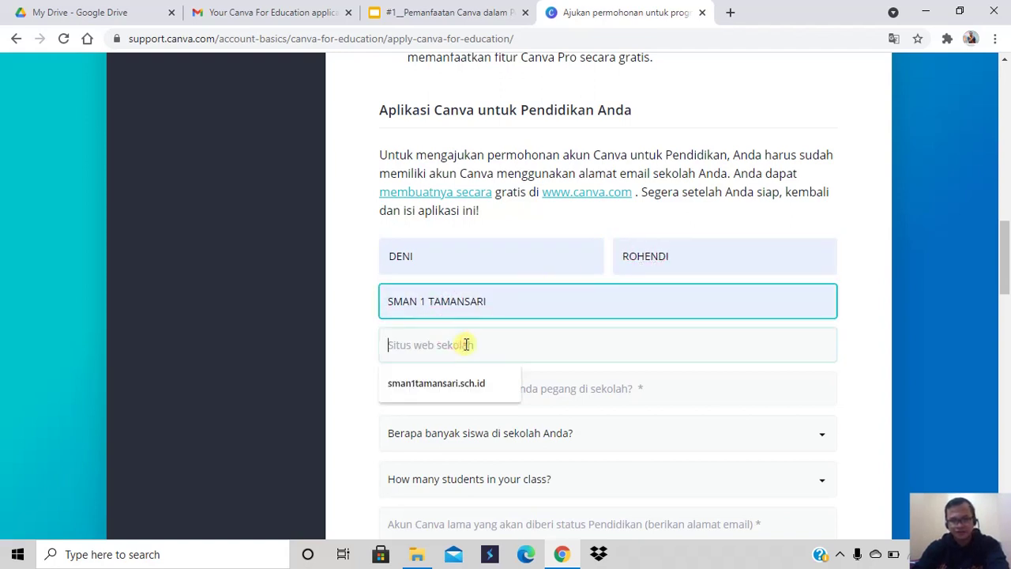
pyautogui.click(466, 384)
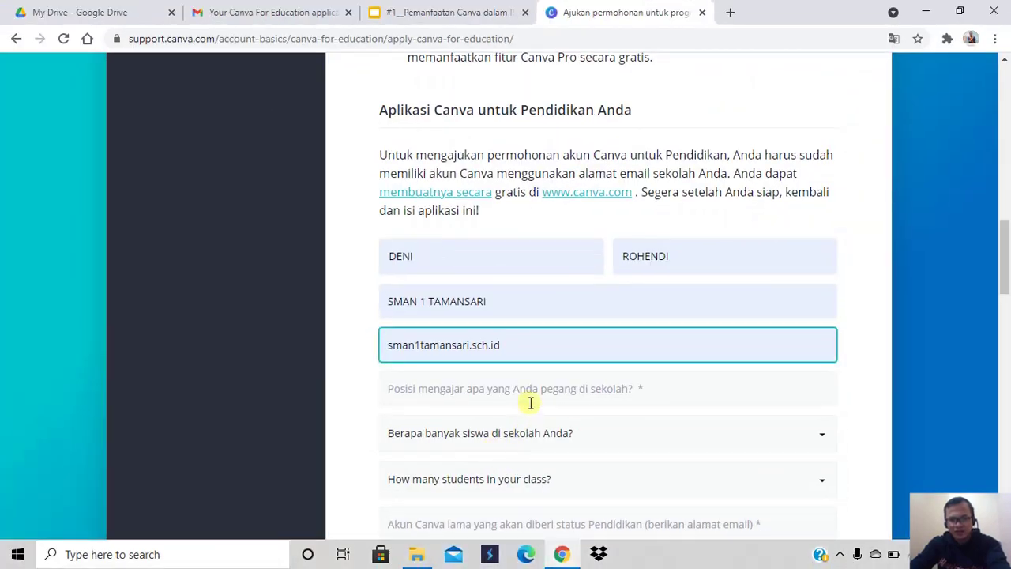
pyautogui.click(531, 403)
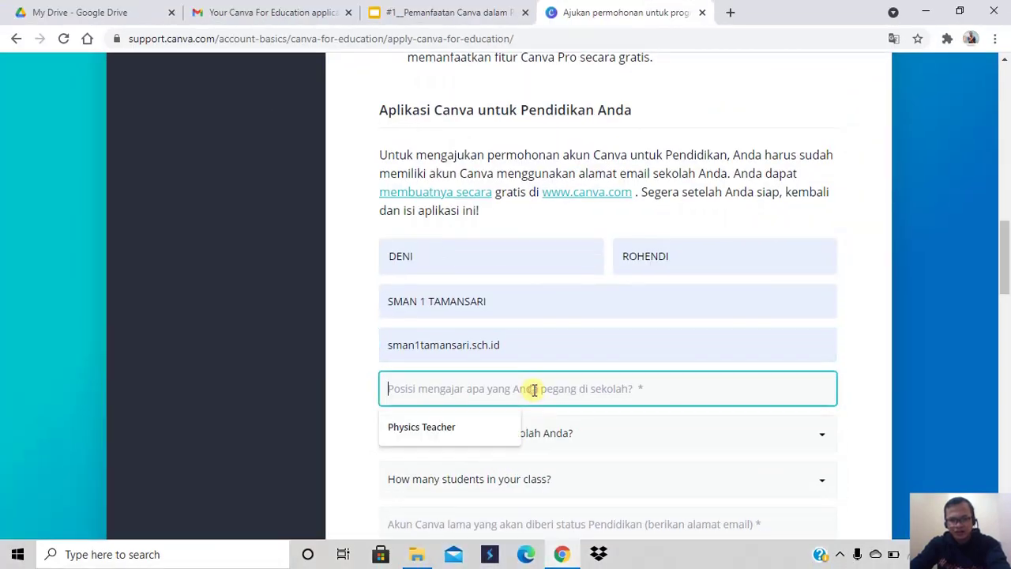
pyautogui.click(455, 429)
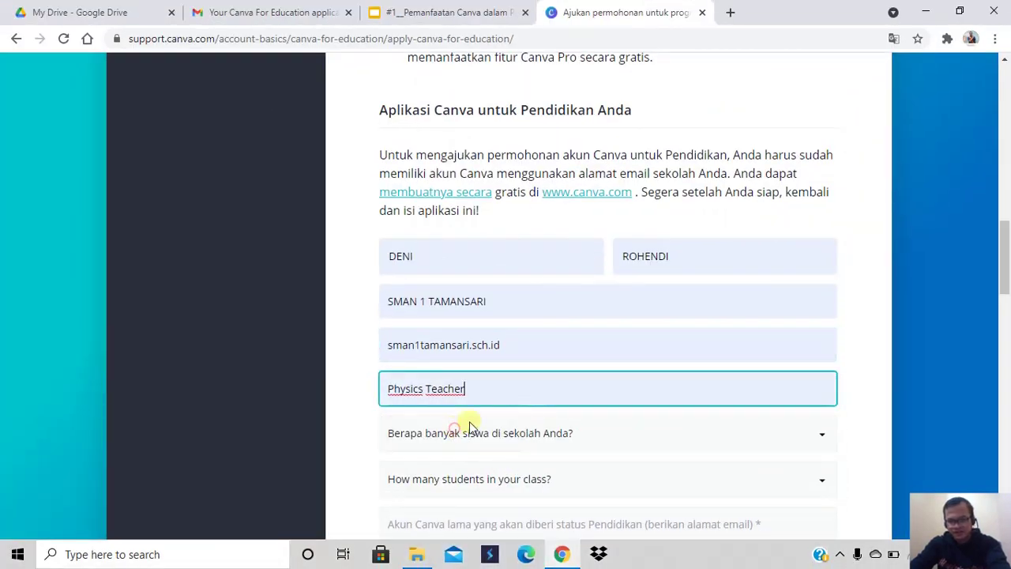
pyautogui.scroll(-1, 454, 425)
pyautogui.scroll(-2, 474, 346)
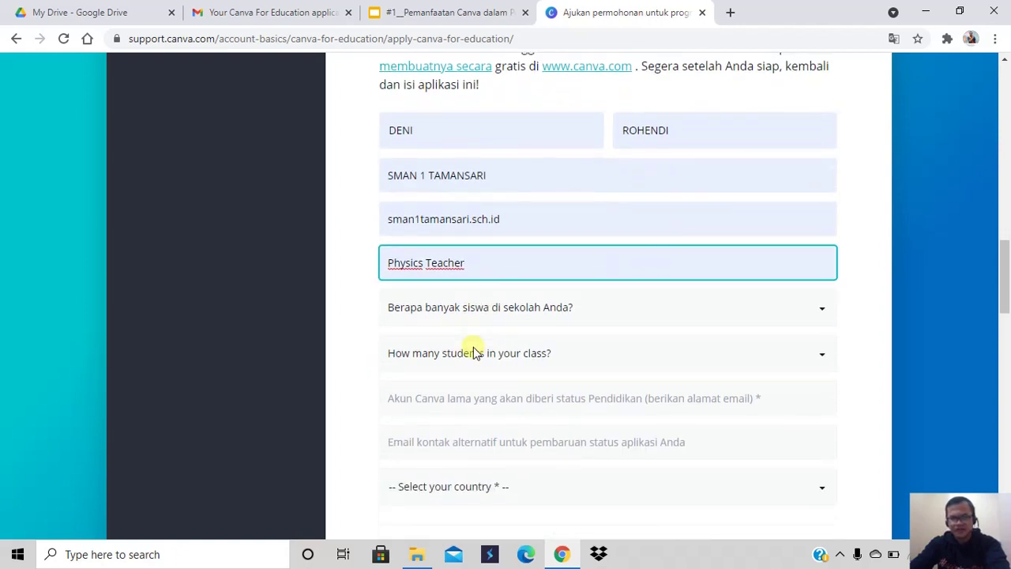
# Choose 500 - 1.999 students for the school and 30 - 50 students per class
pyautogui.click(495, 219)
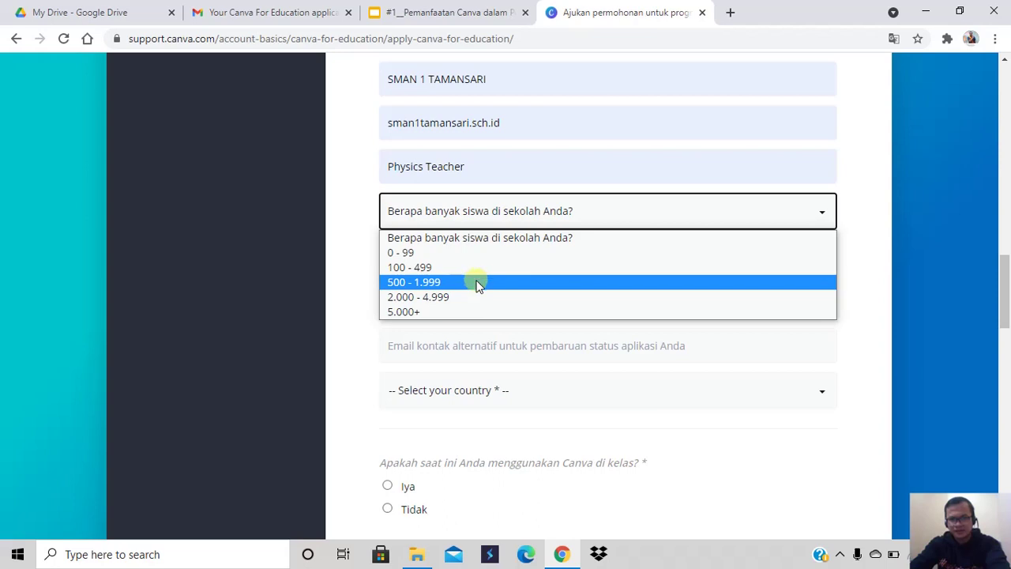
pyautogui.click(477, 283)
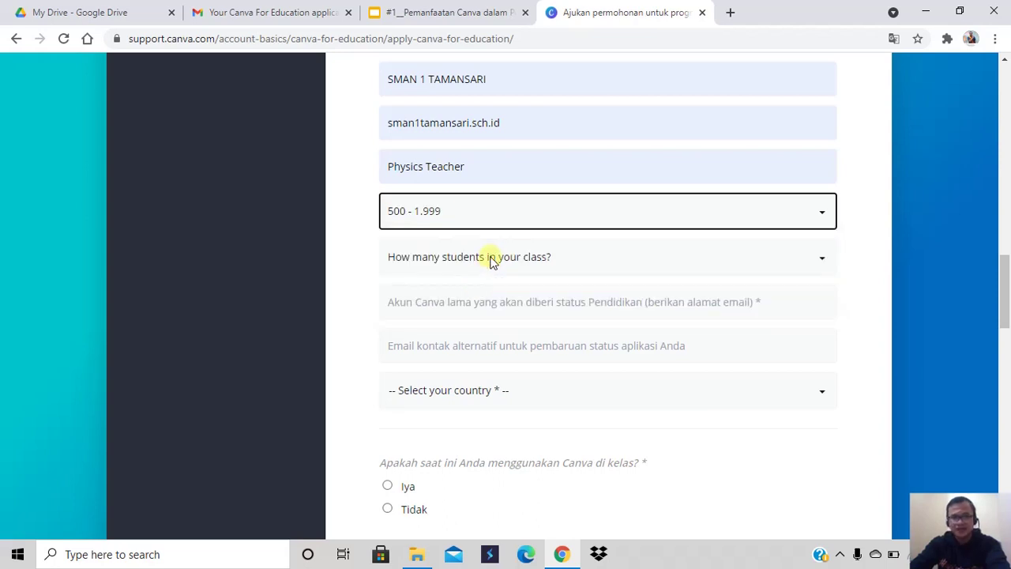
pyautogui.scroll(-2, 487, 256)
pyautogui.click(520, 115)
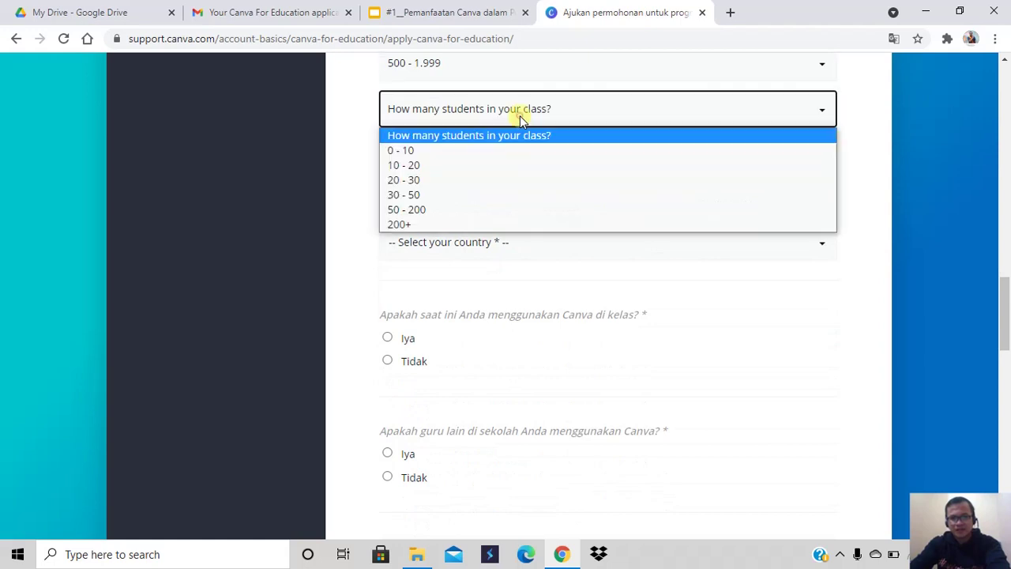
pyautogui.click(473, 199)
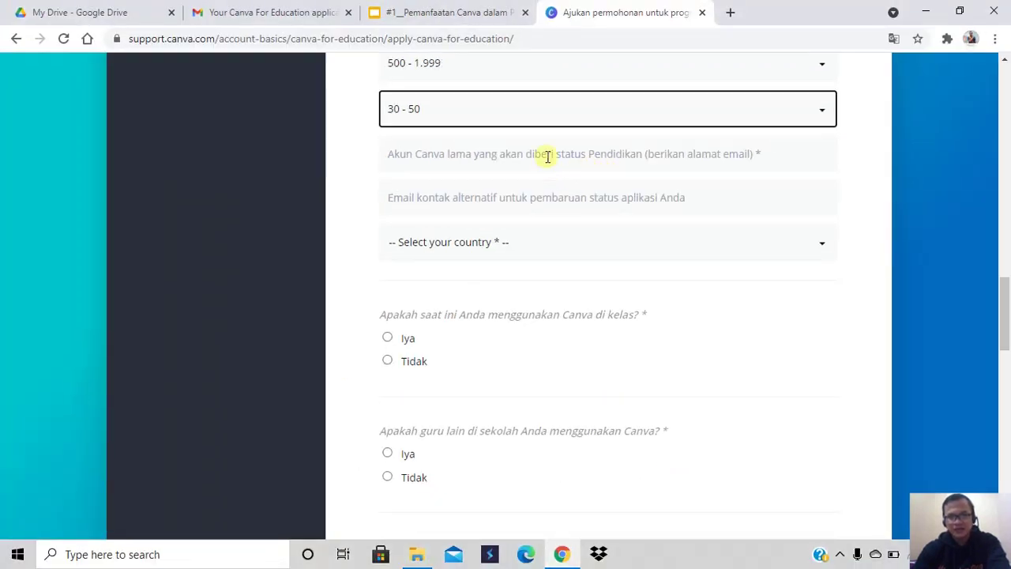
# Enter the teacher's school e-mail address, keeping the class size at 30 - 50
pyautogui.click(548, 156)
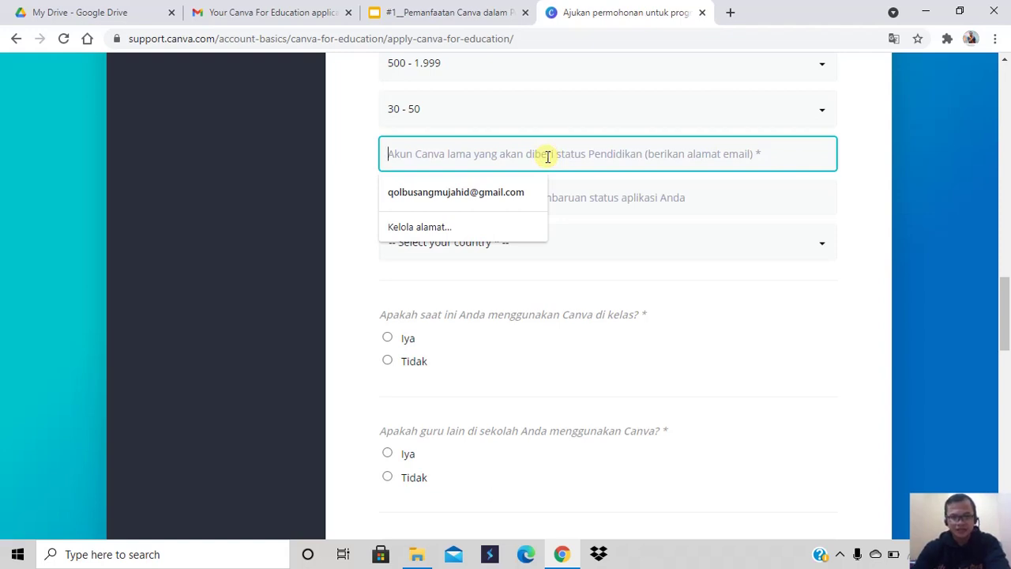
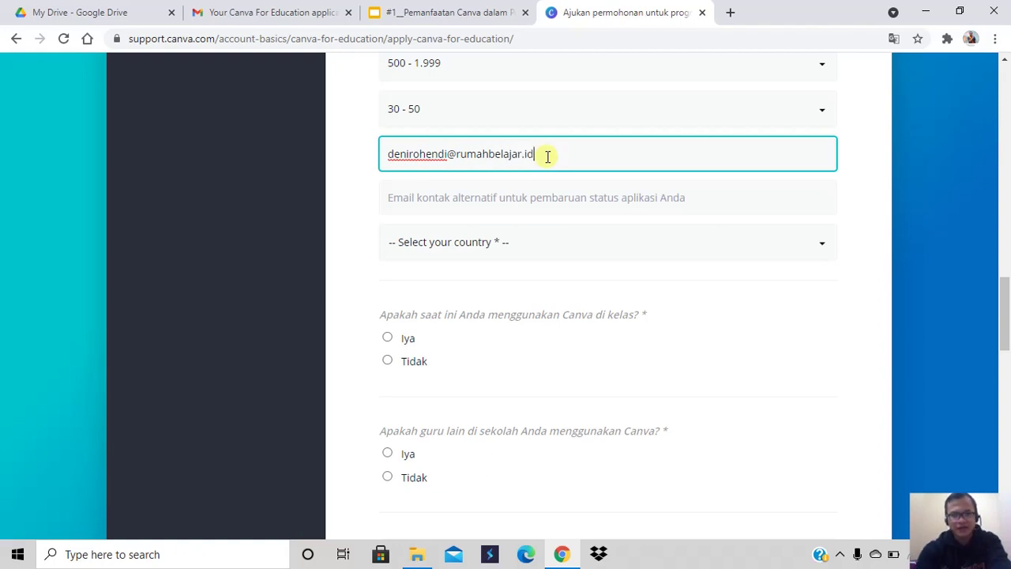
pyautogui.click(564, 122)
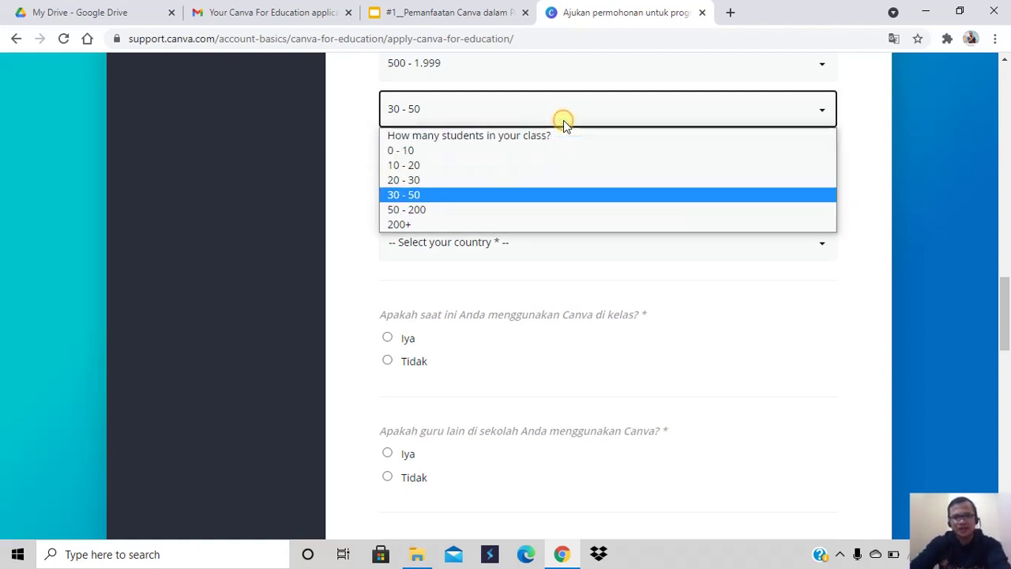
pyautogui.click(356, 131)
pyautogui.click(355, 129)
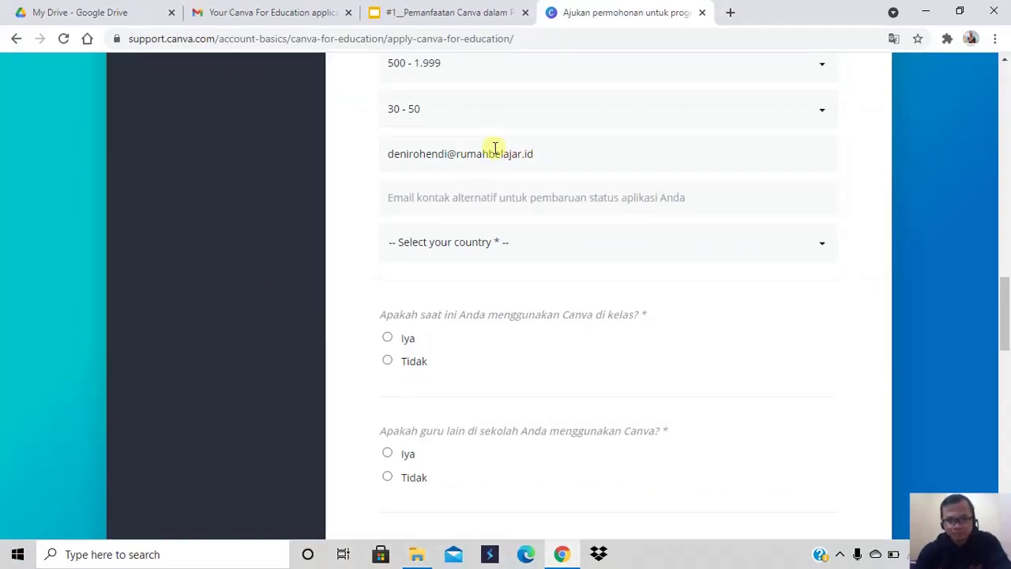
# Fill in the saved alternate contact e-mail and select Indonesia as the country
pyautogui.click(492, 198)
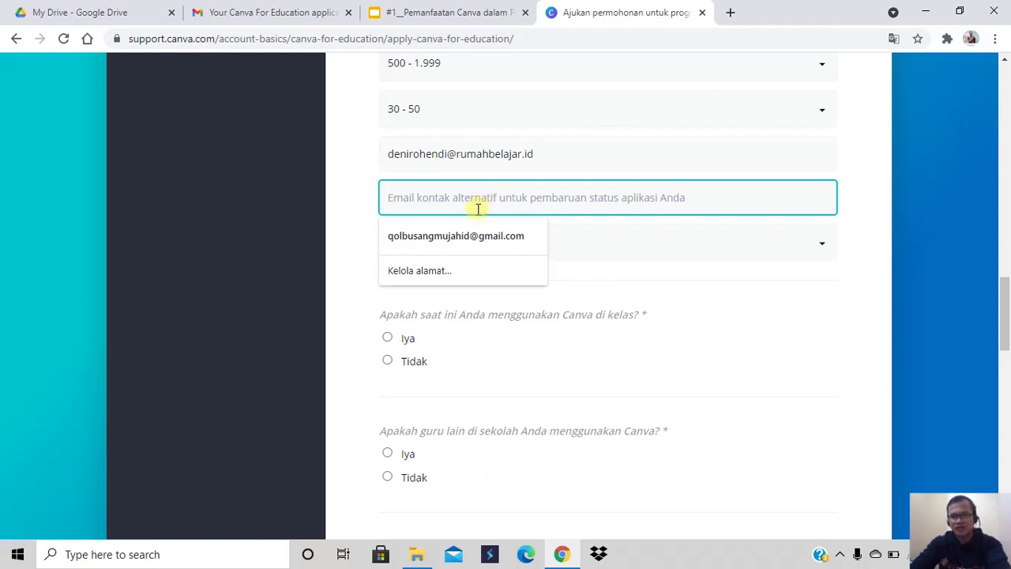
pyautogui.click(474, 233)
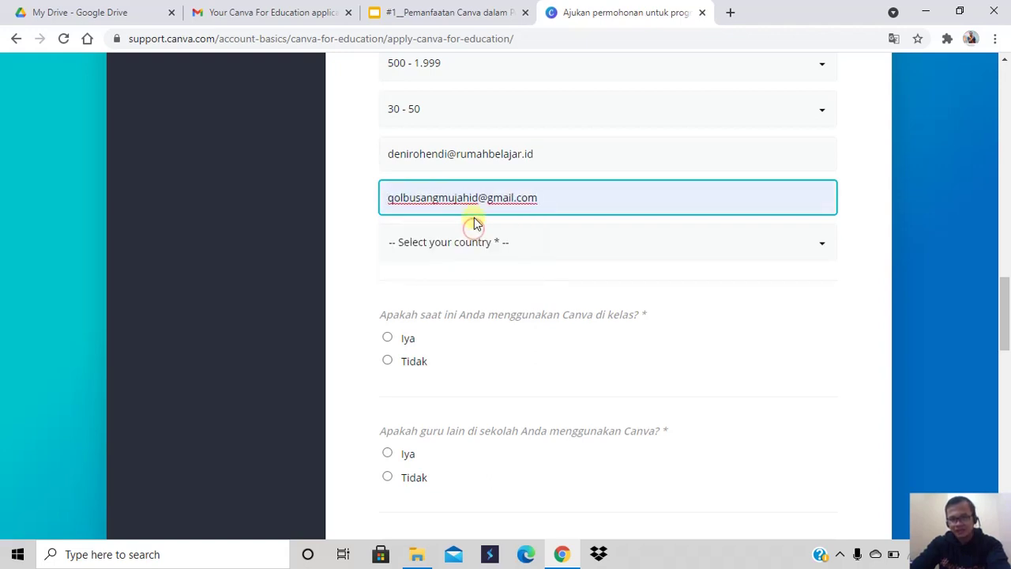
pyautogui.click(465, 244)
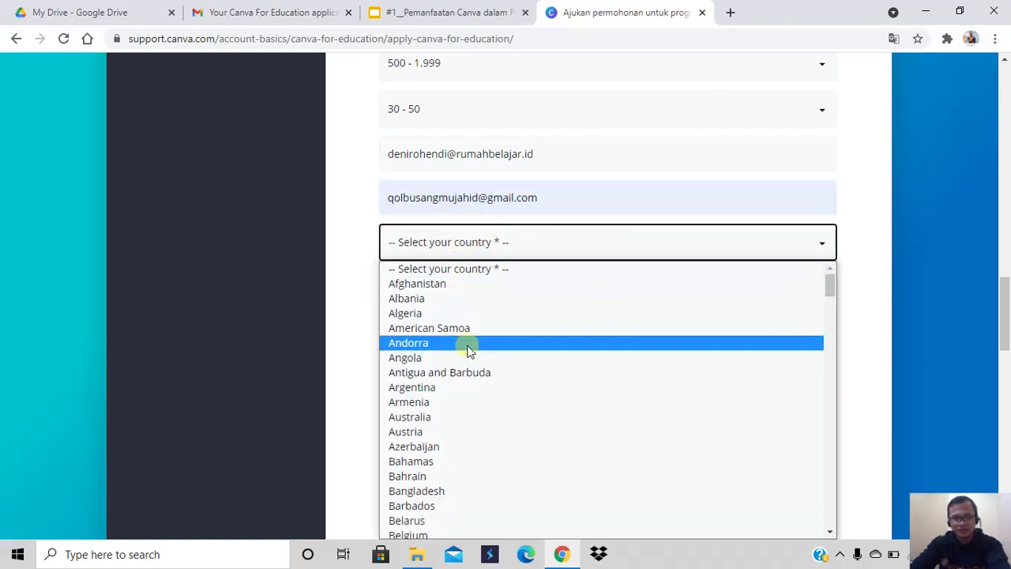
pyautogui.write('in')
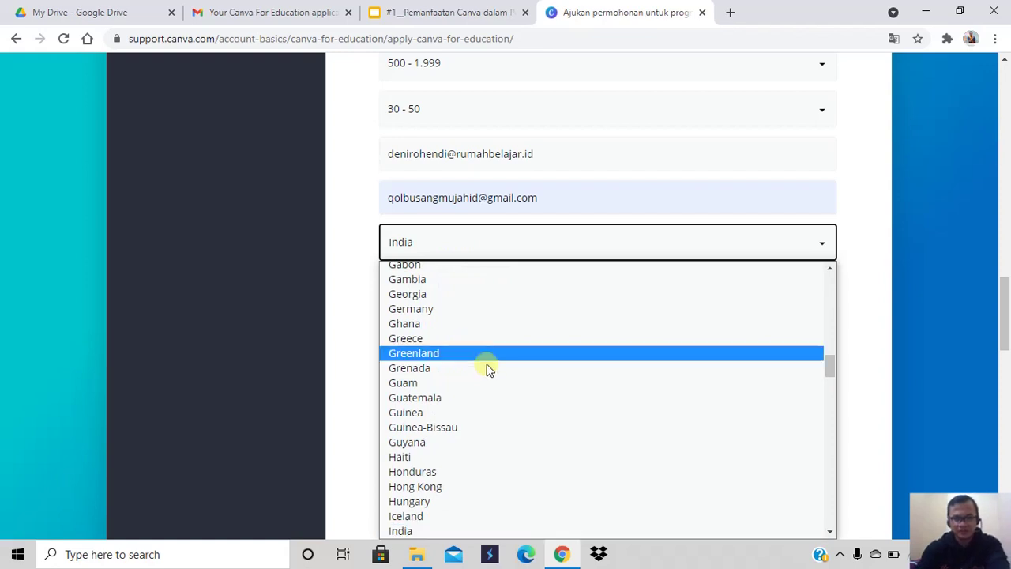
pyautogui.scroll(-2, 484, 379)
pyautogui.scroll(-3, 485, 402)
pyautogui.write('in')
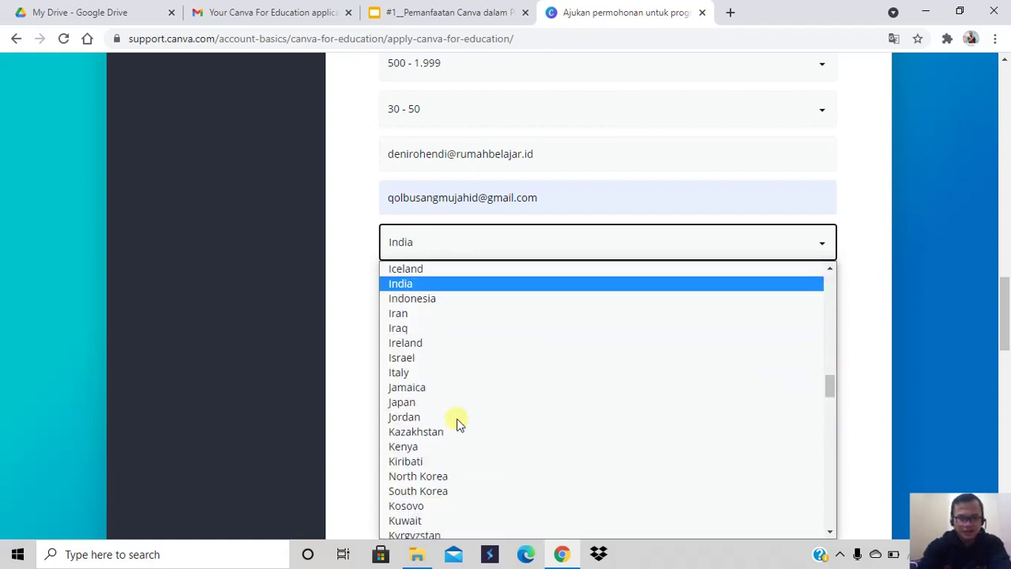
pyautogui.click(436, 296)
pyautogui.scroll(-1, 455, 313)
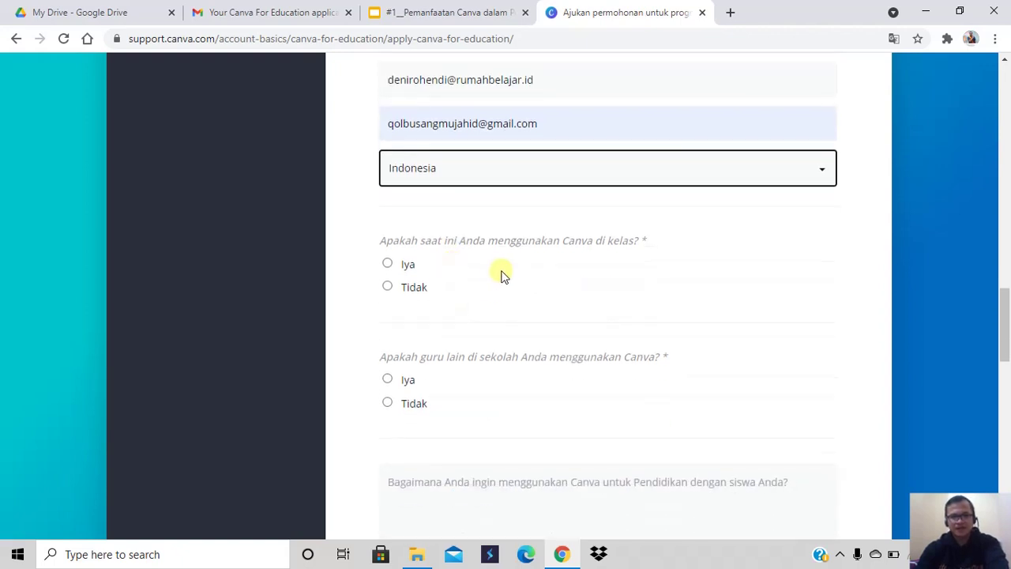
# Answer Iya to both using Canva in class and other teachers using Canva
pyautogui.scroll(-1, 521, 274)
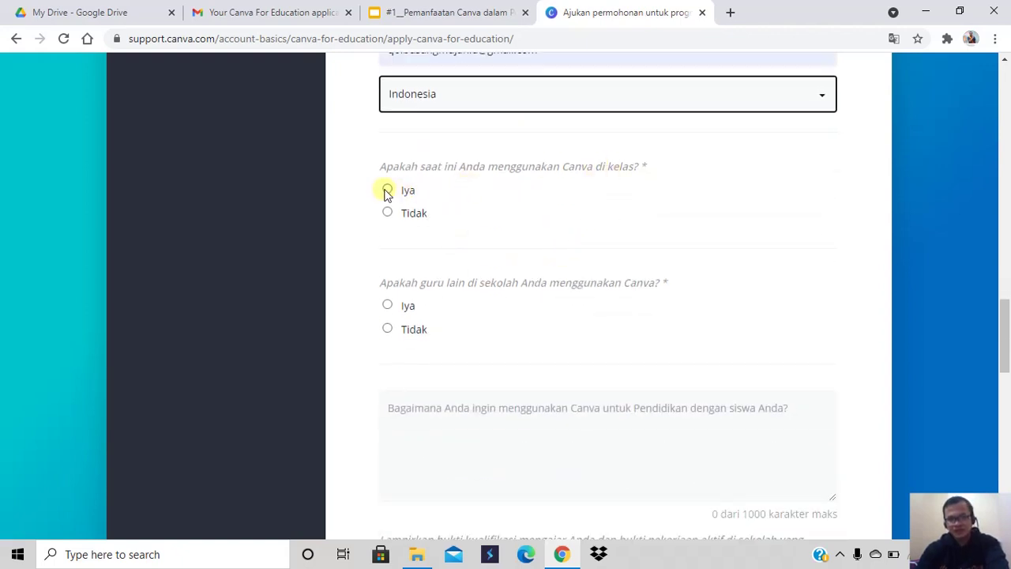
pyautogui.click(388, 192)
pyautogui.scroll(-1, 442, 284)
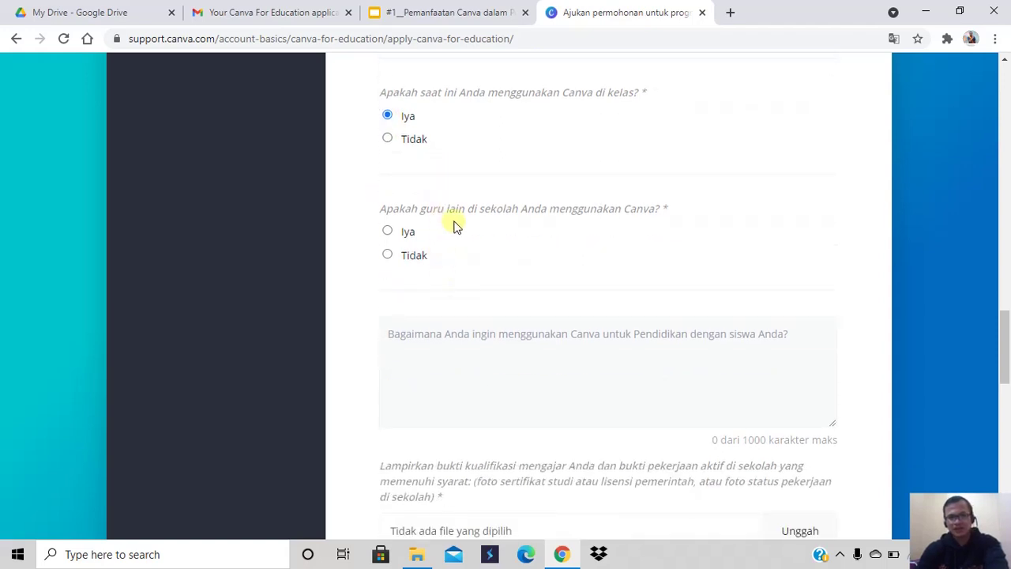
pyautogui.click(387, 231)
pyautogui.scroll(-2, 539, 355)
pyautogui.click(449, 237)
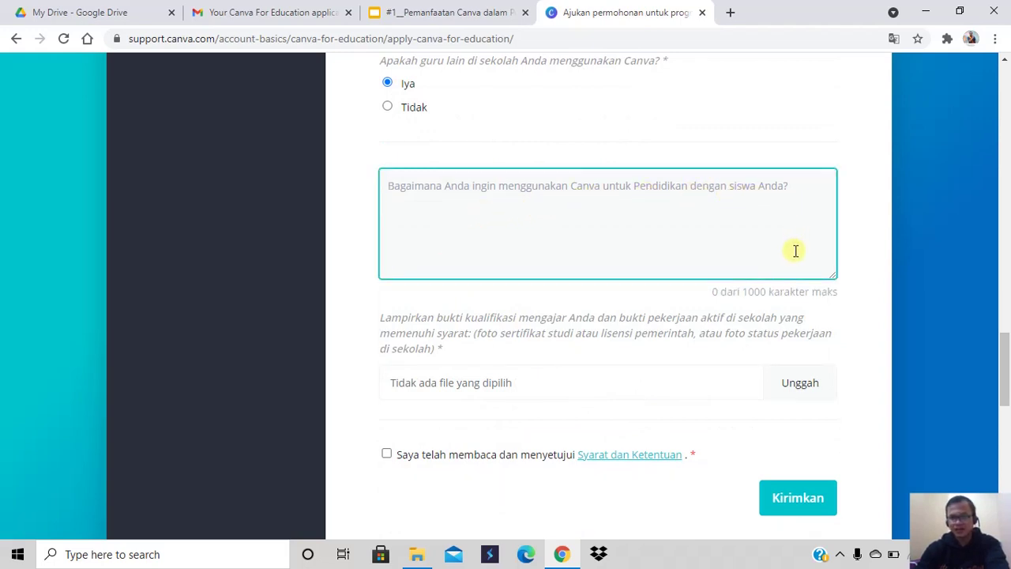
# Write the plan for active, fun learning with students, correcting the typo to 'menyenangkan'
pyautogui.write('Saya akan bek')
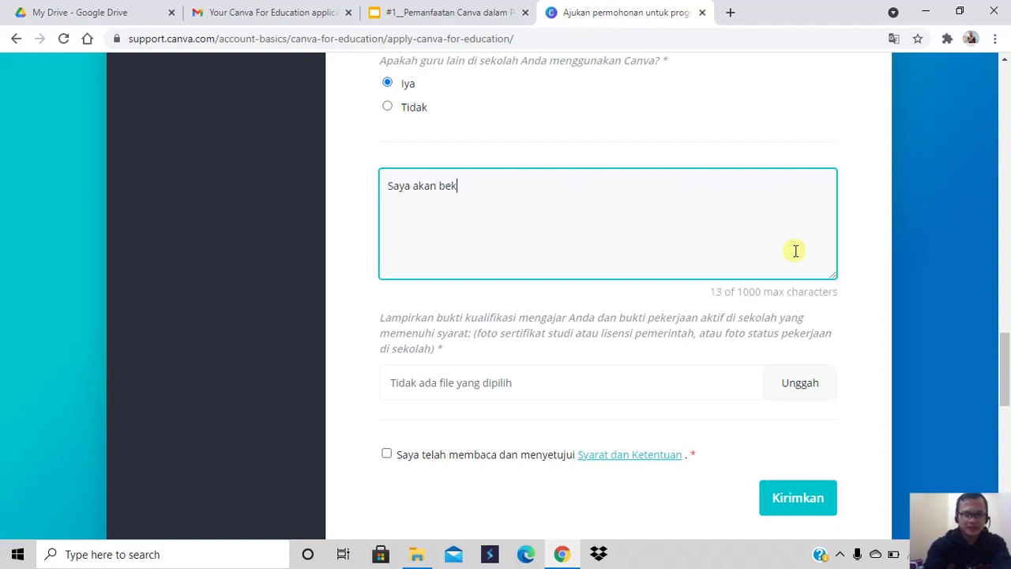
pyautogui.press('BackSpace')
pyautogui.write('lajar dan berkol')
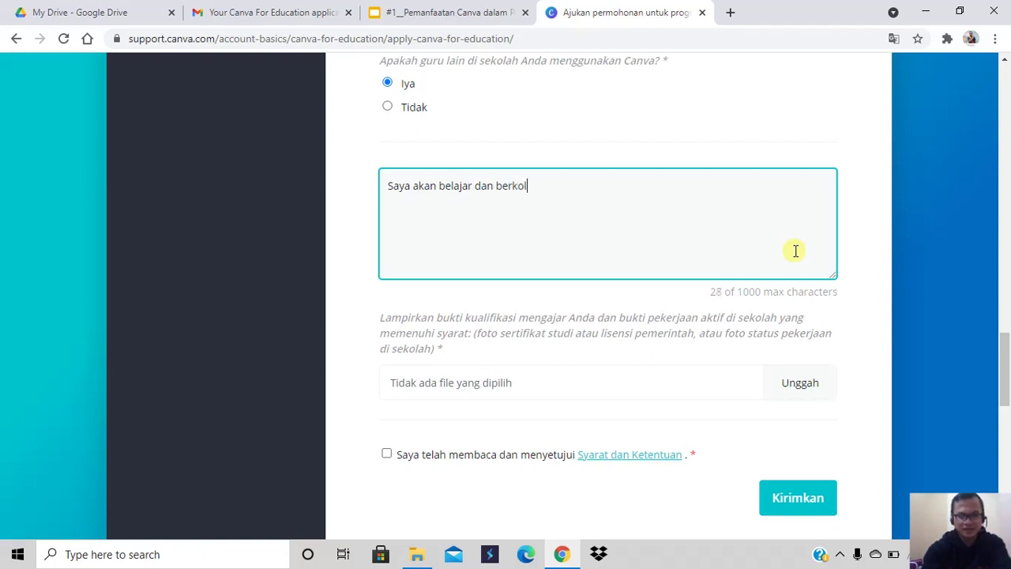
pyautogui.write('aborasi')
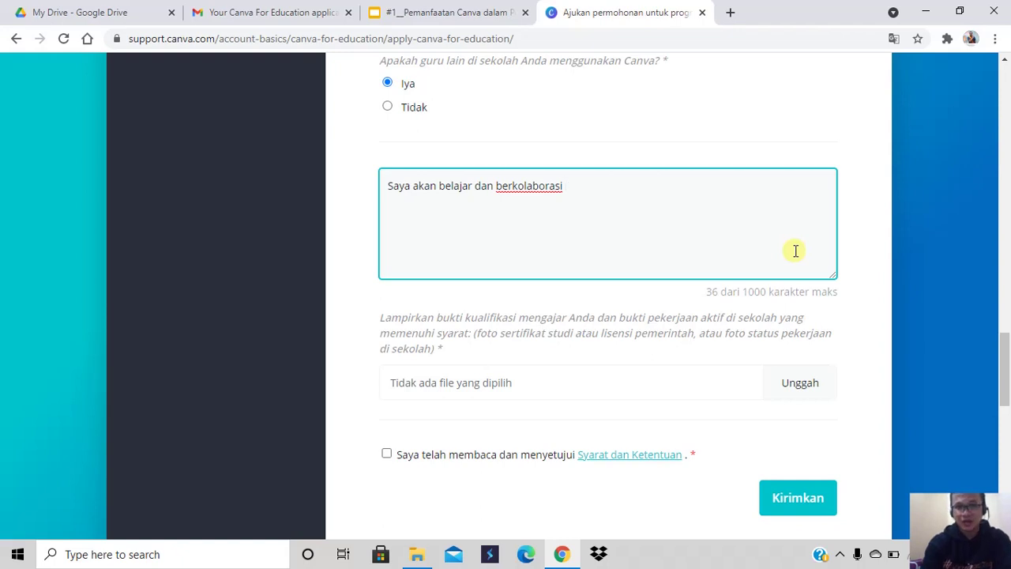
pyautogui.write(' dengan s')
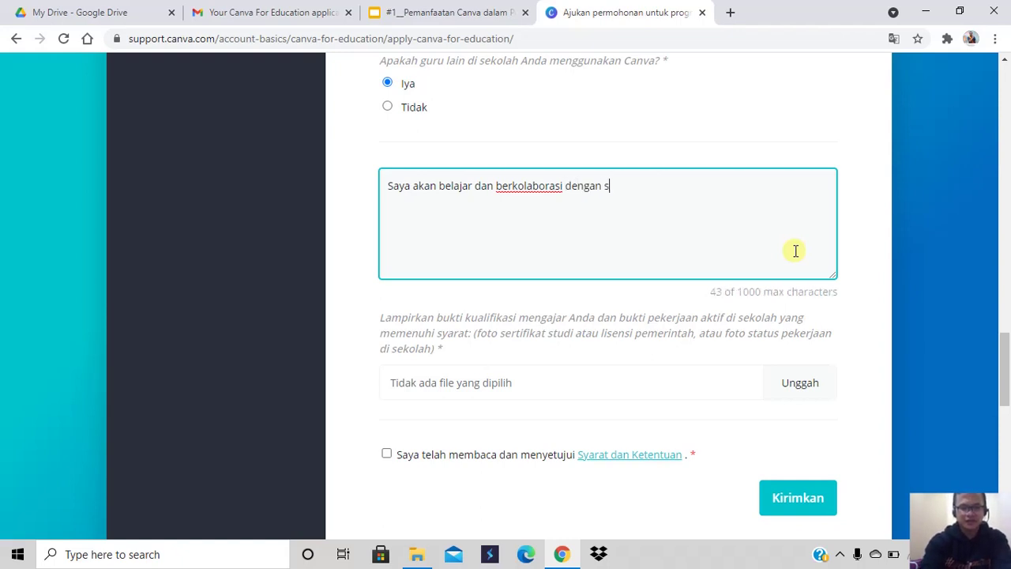
pyautogui.write('iswa untuk ')
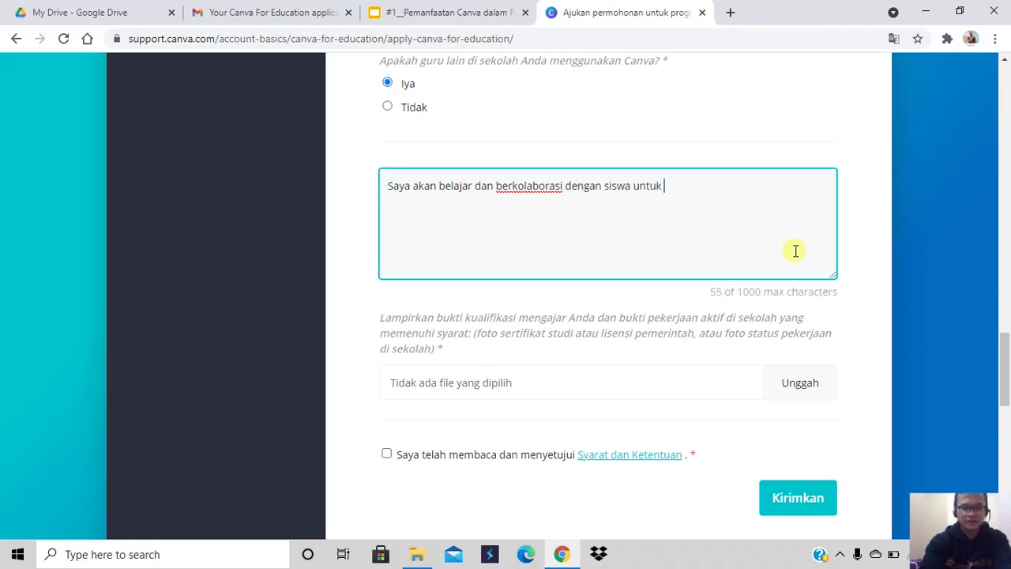
pyautogui.write('menghadirkan p')
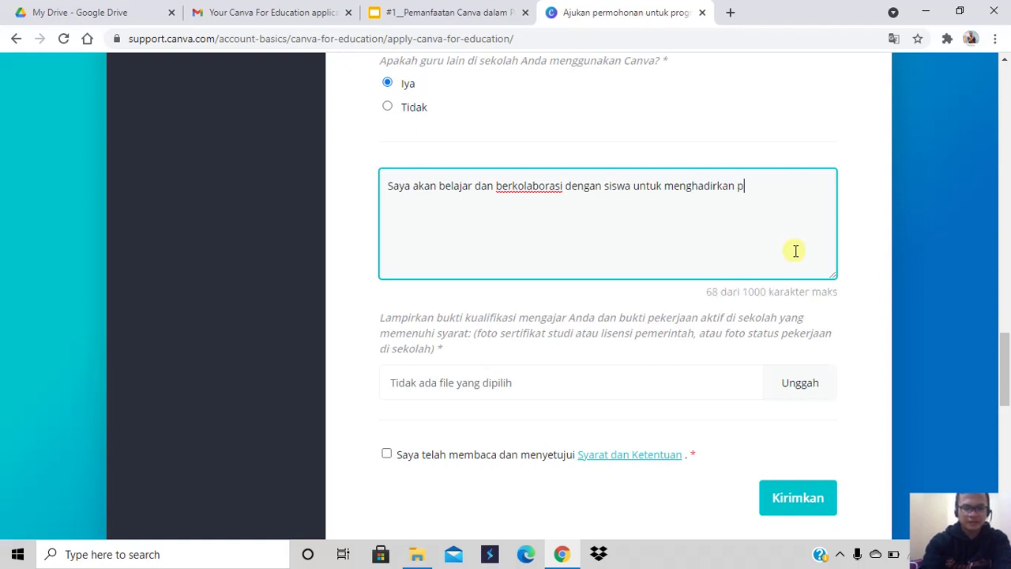
pyautogui.write('embelajaran ya')
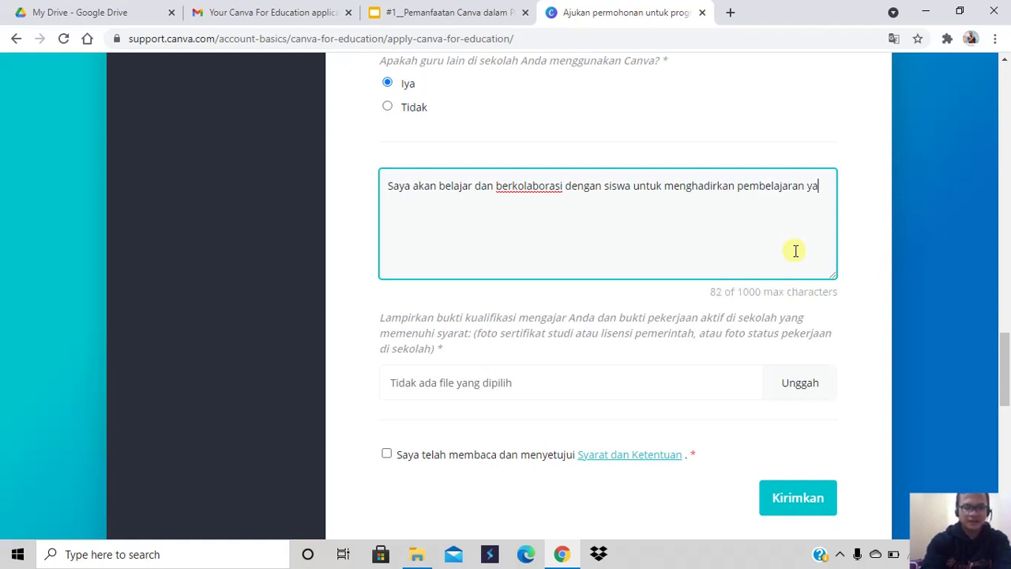
pyautogui.write('ng aktif da')
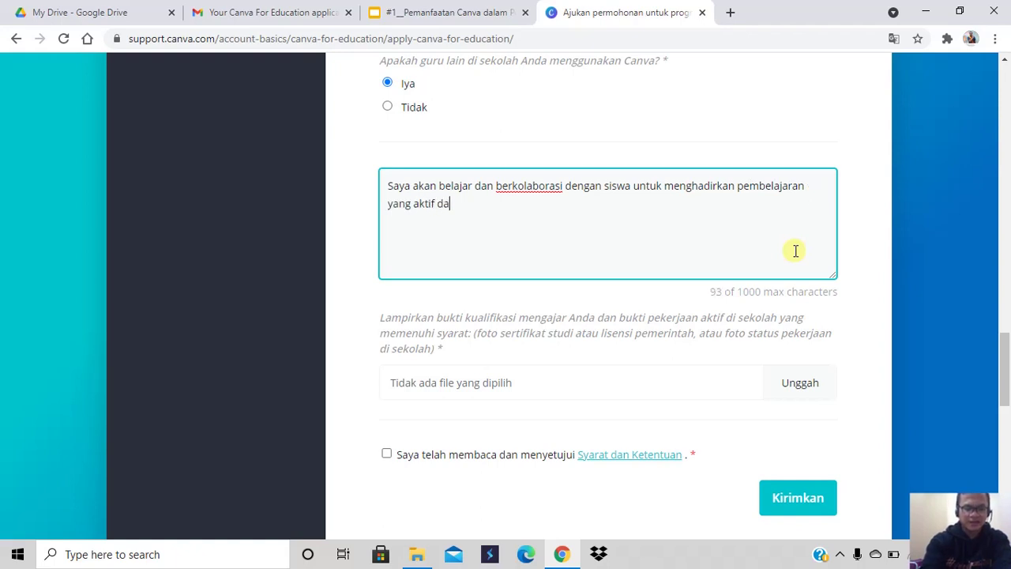
pyautogui.write('n menyenagkan')
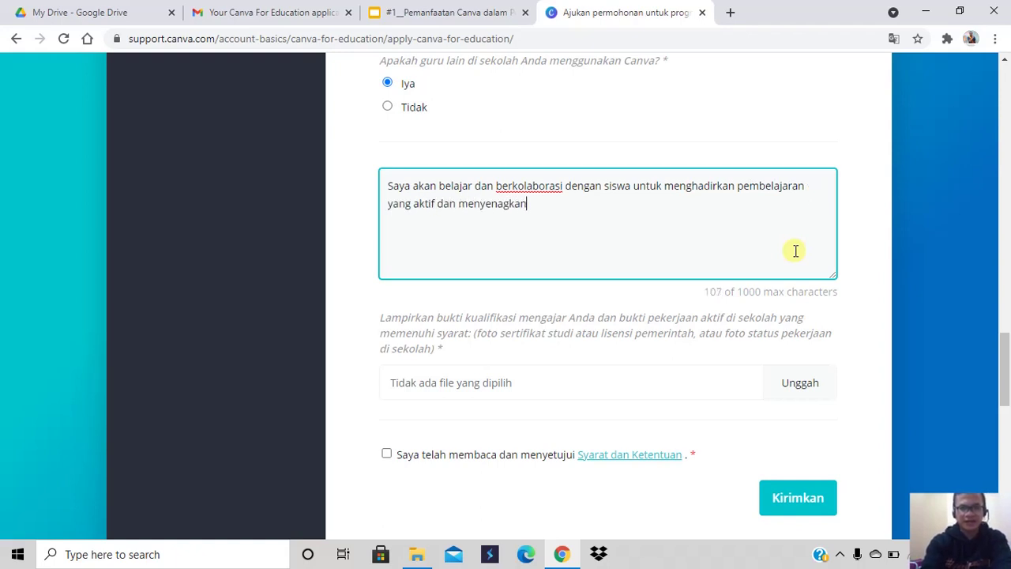
pyautogui.press('Left')
pyautogui.press('Left')
pyautogui.press('Left')
pyautogui.press('Left')
pyautogui.press('Left')
pyautogui.press('Left')
pyautogui.press('Right')
pyautogui.write('n')
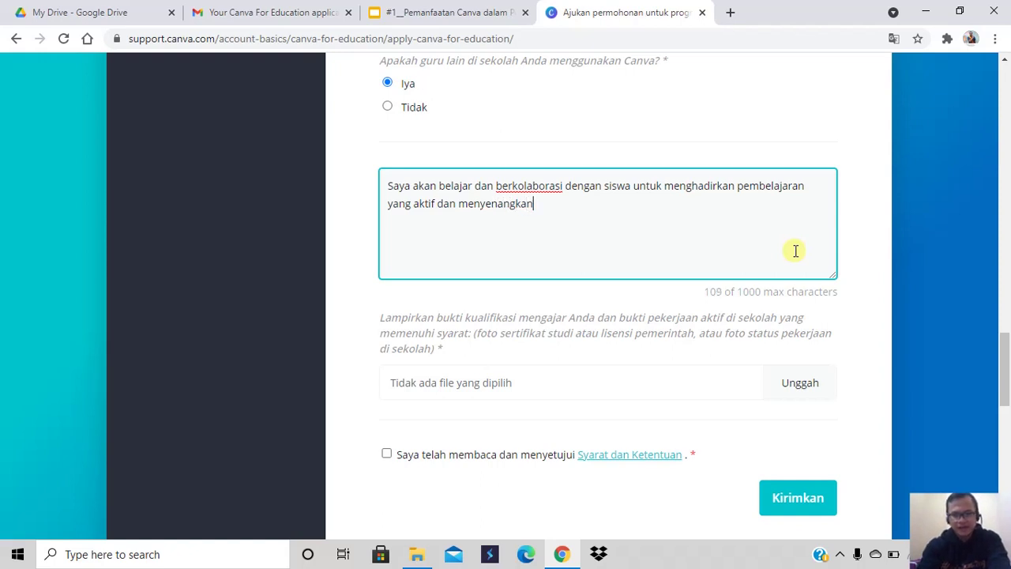
# Append 'dengan canva for education' to the end of the usage answer
pyautogui.scroll(-1, 440, 291)
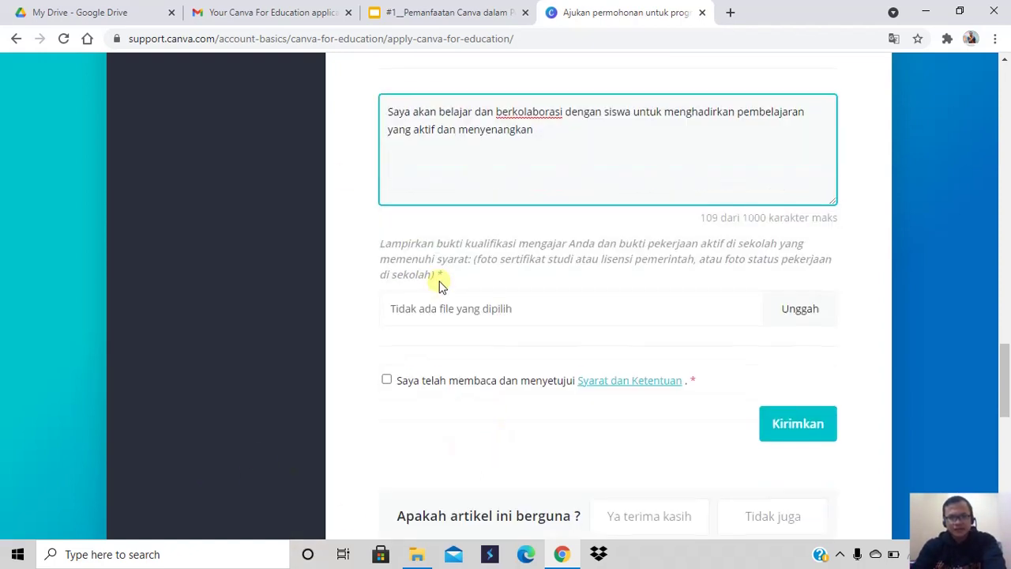
pyautogui.click(454, 163)
pyautogui.click(551, 134)
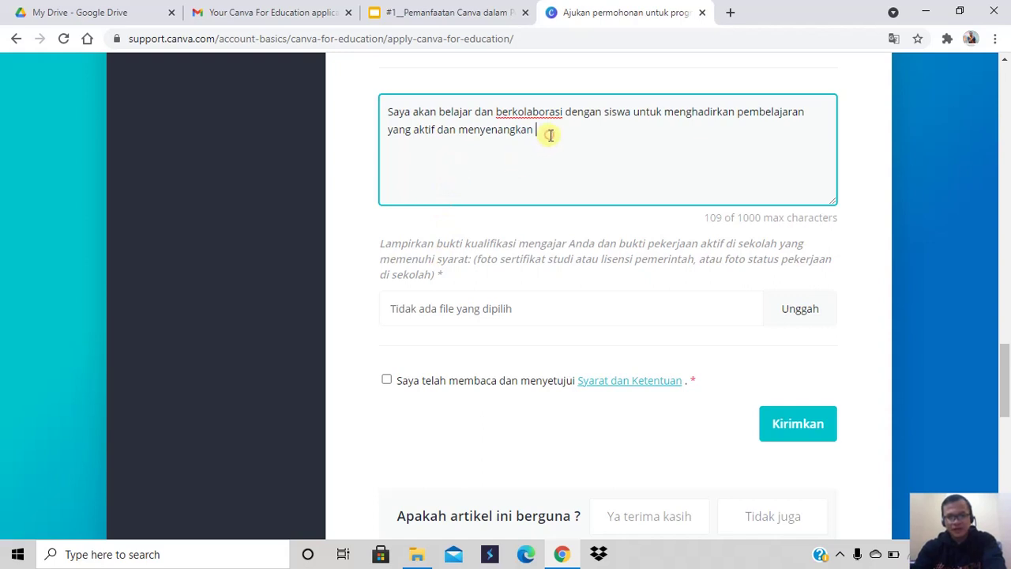
pyautogui.write('dengan canva for education')
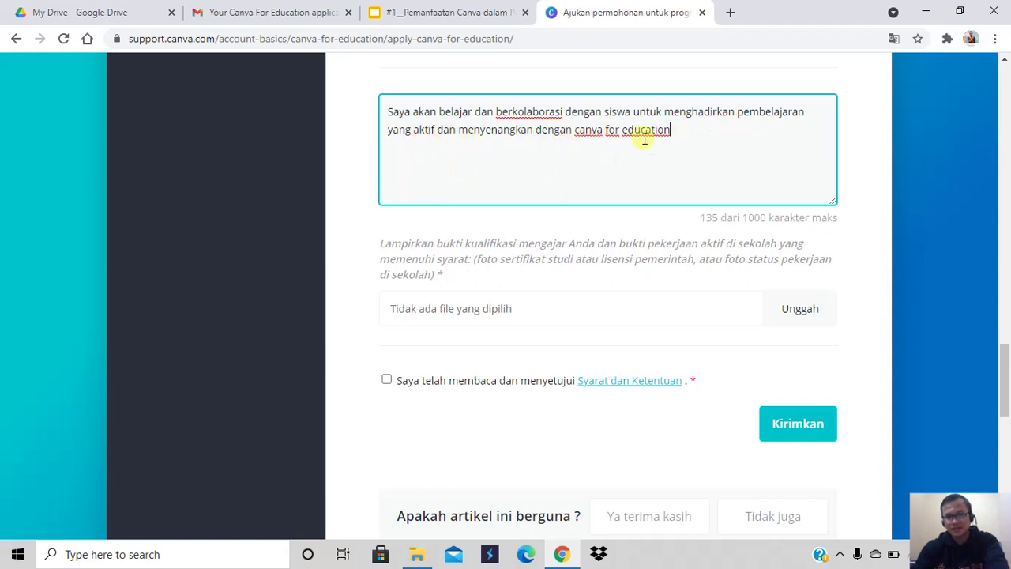
pyautogui.click(671, 132)
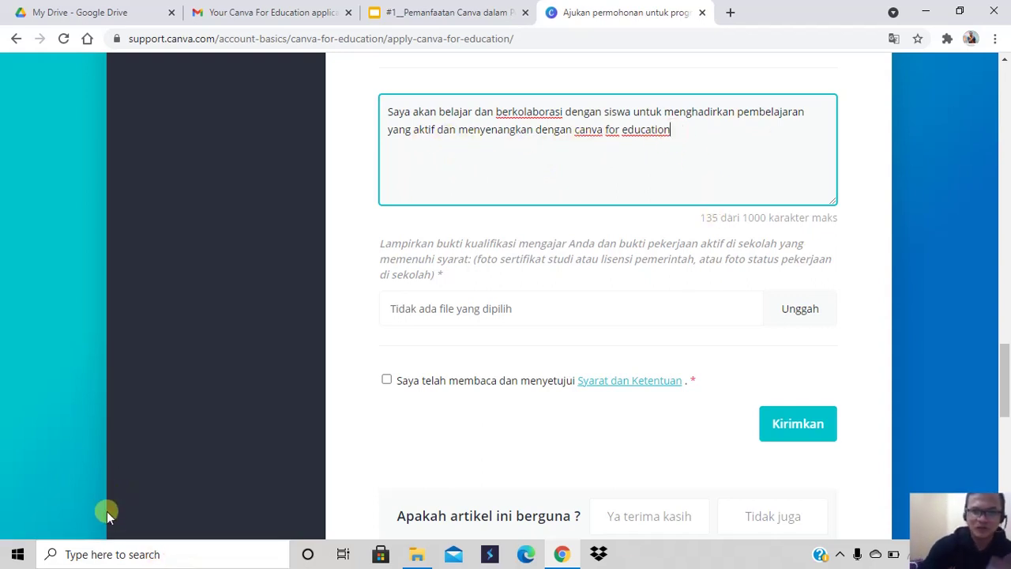
pyautogui.scroll(-2, 47, 490)
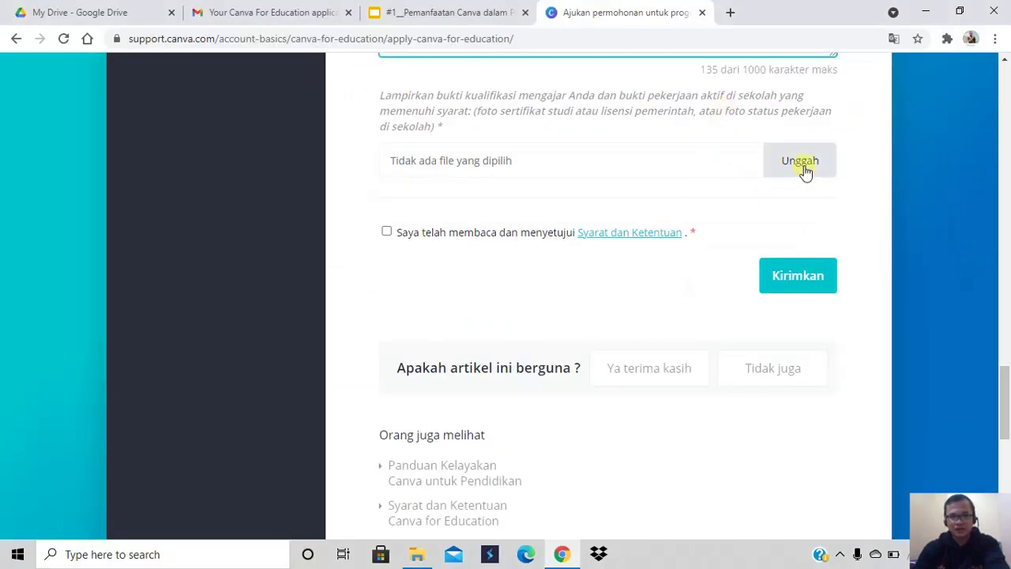
# Upload the qr image from the Downloads folder as proof of teaching qualification
pyautogui.click(519, 162)
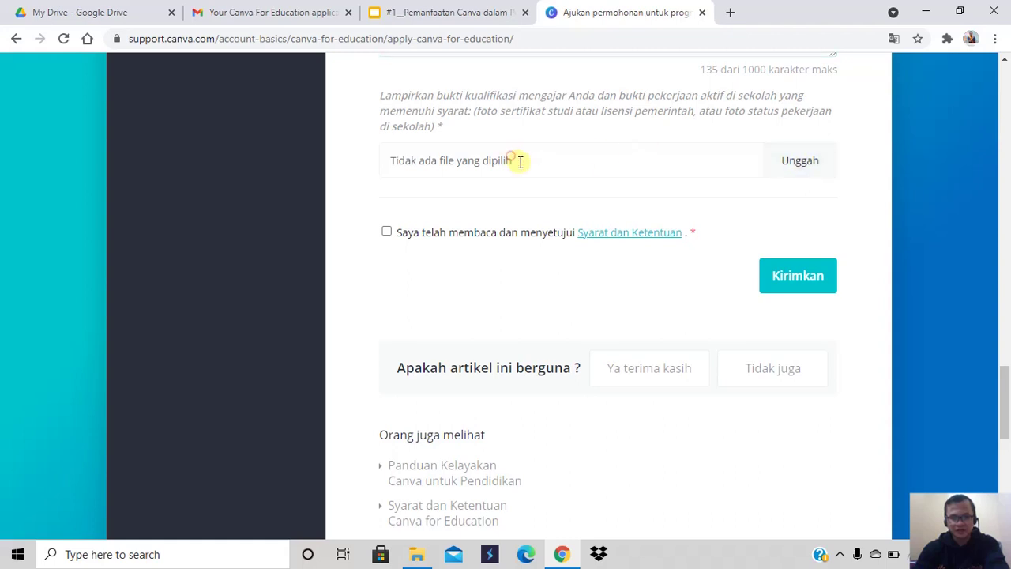
pyautogui.click(798, 162)
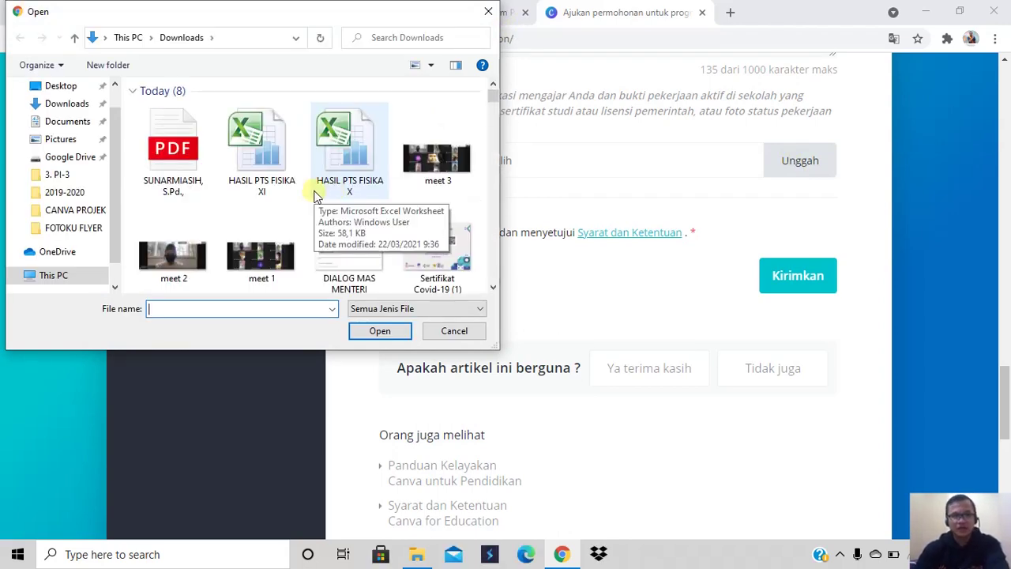
pyautogui.scroll(-1, 313, 193)
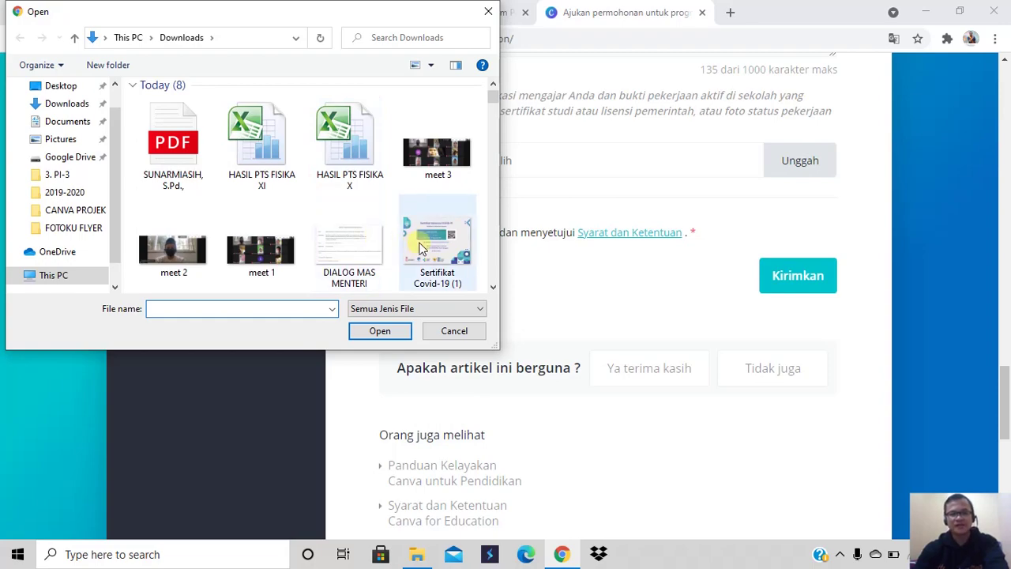
pyautogui.scroll(-1, 415, 241)
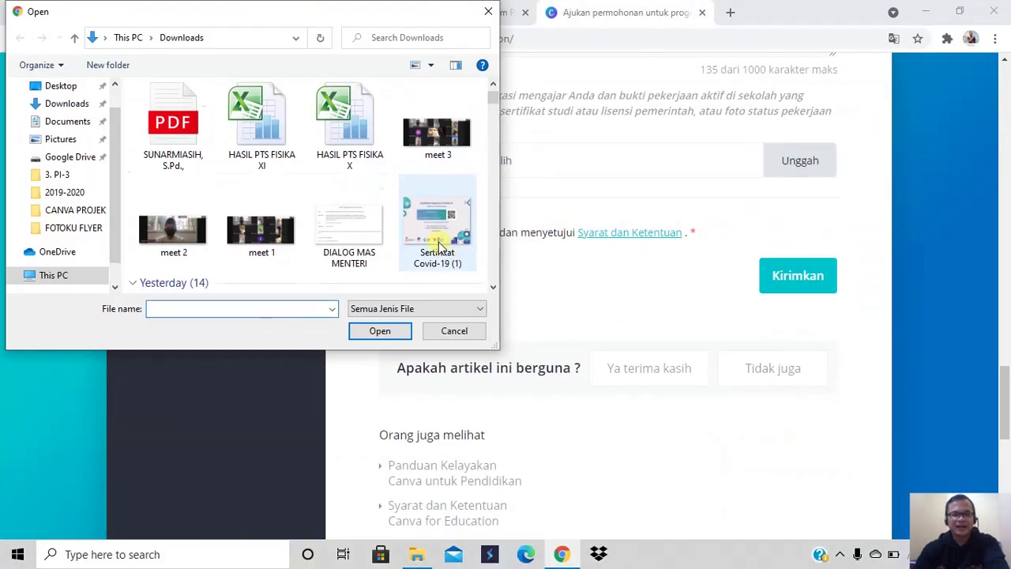
pyautogui.scroll(-3, 439, 247)
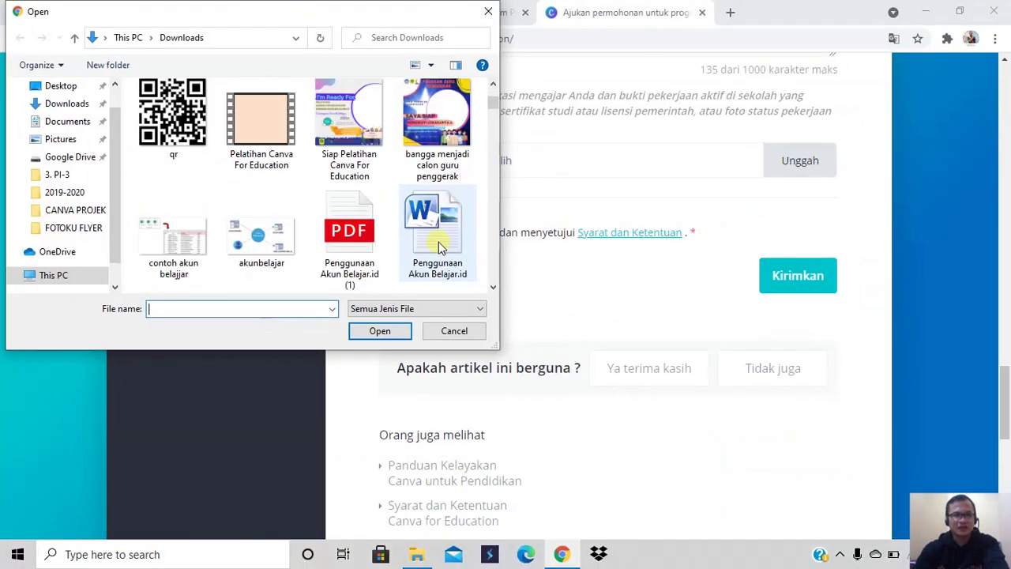
pyautogui.click(344, 250)
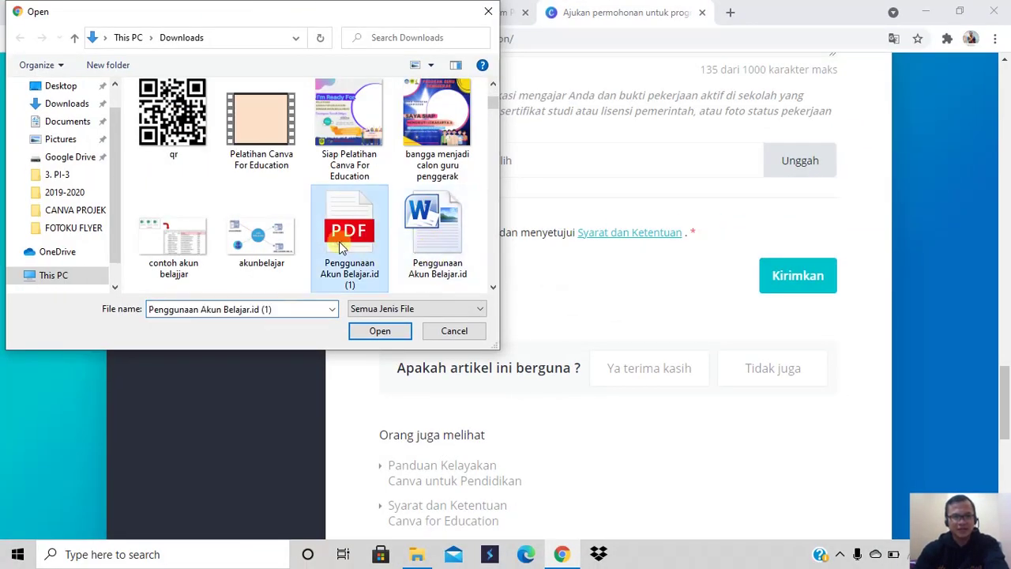
pyautogui.click(168, 127)
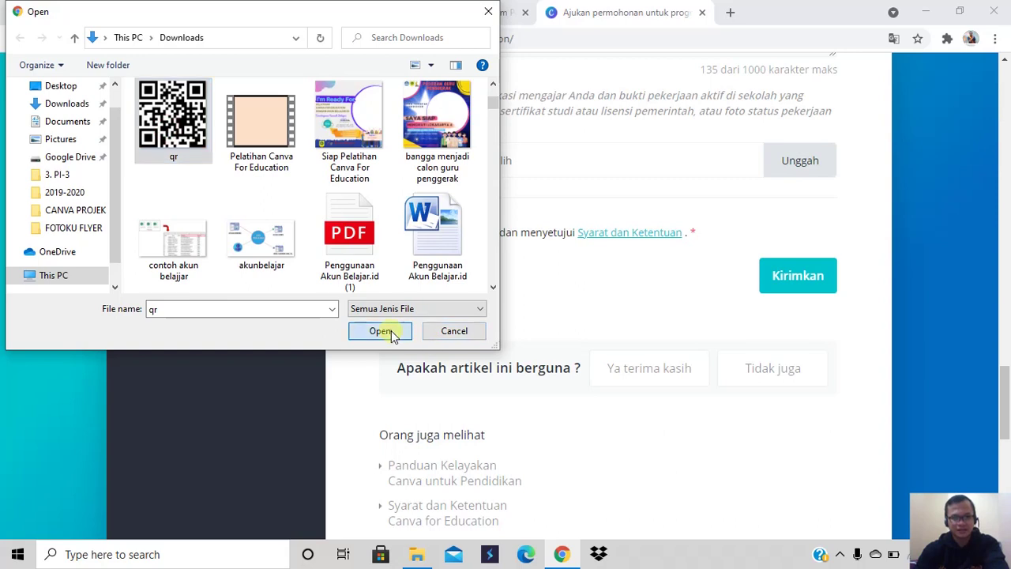
pyautogui.click(384, 330)
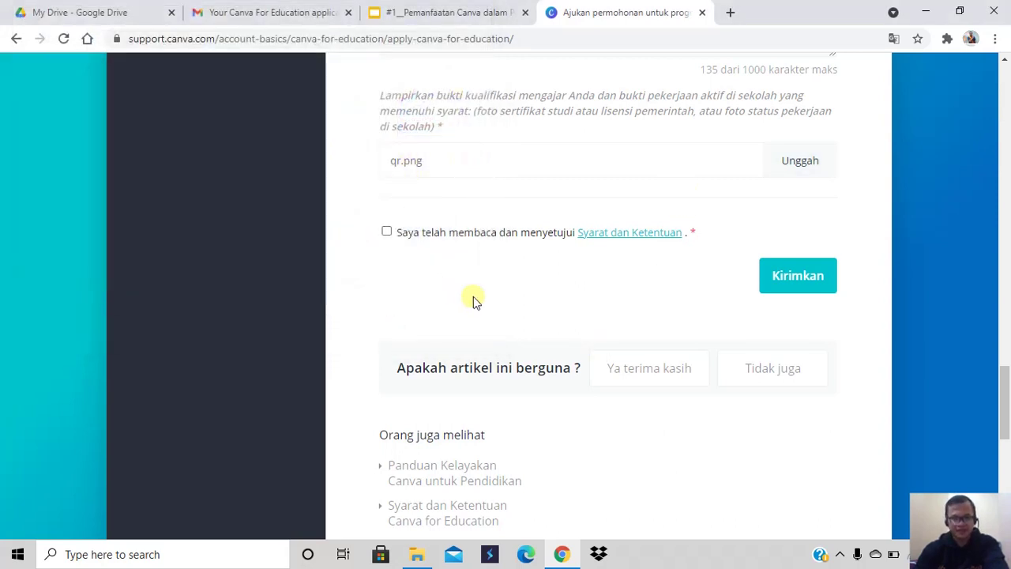
# Accept the terms and conditions, then show the Canva for Education approval e-mail in Gmail
pyautogui.click(387, 233)
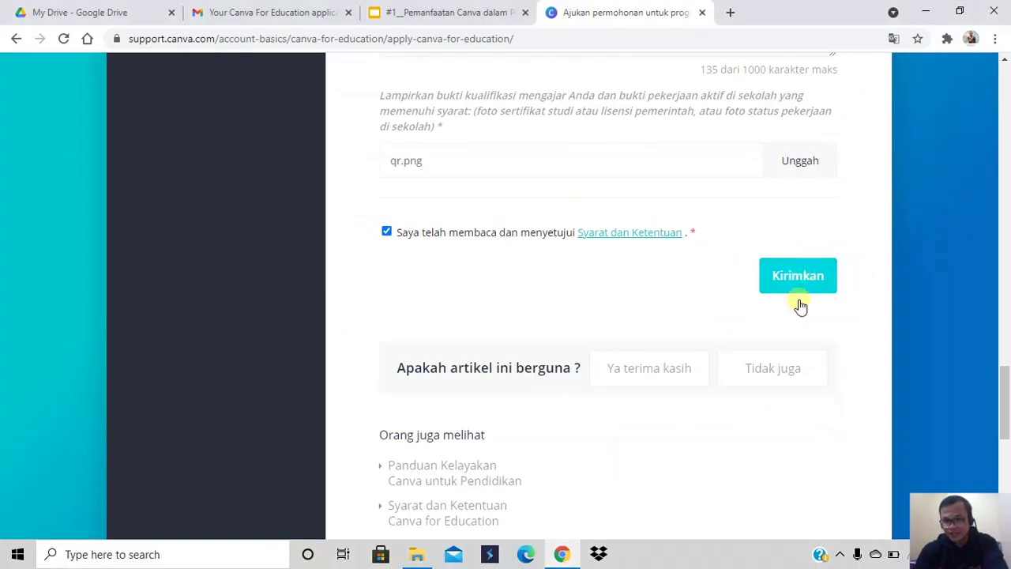
pyautogui.scroll(-1, 765, 308)
pyautogui.scroll(2, 751, 284)
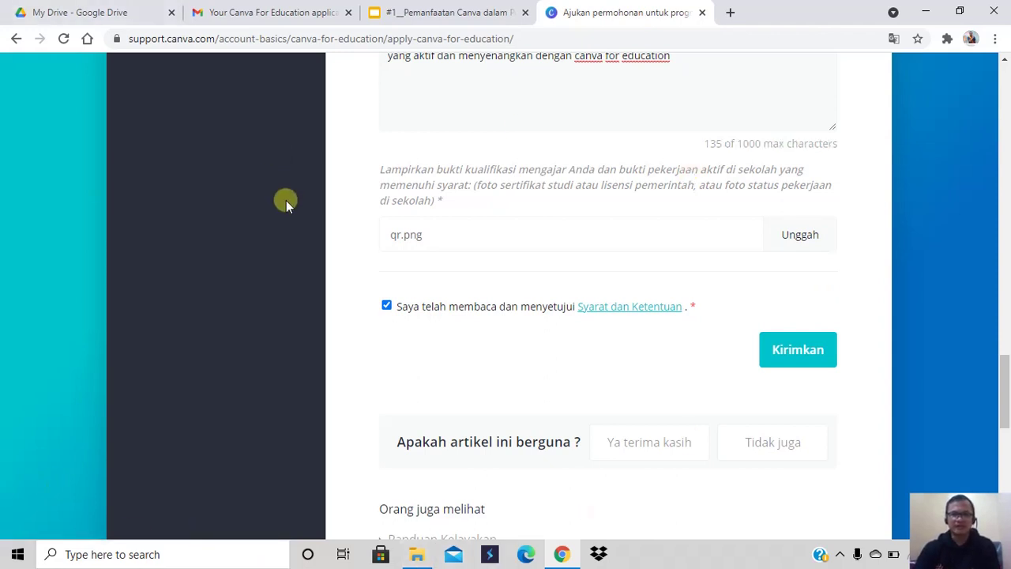
pyautogui.click(273, 13)
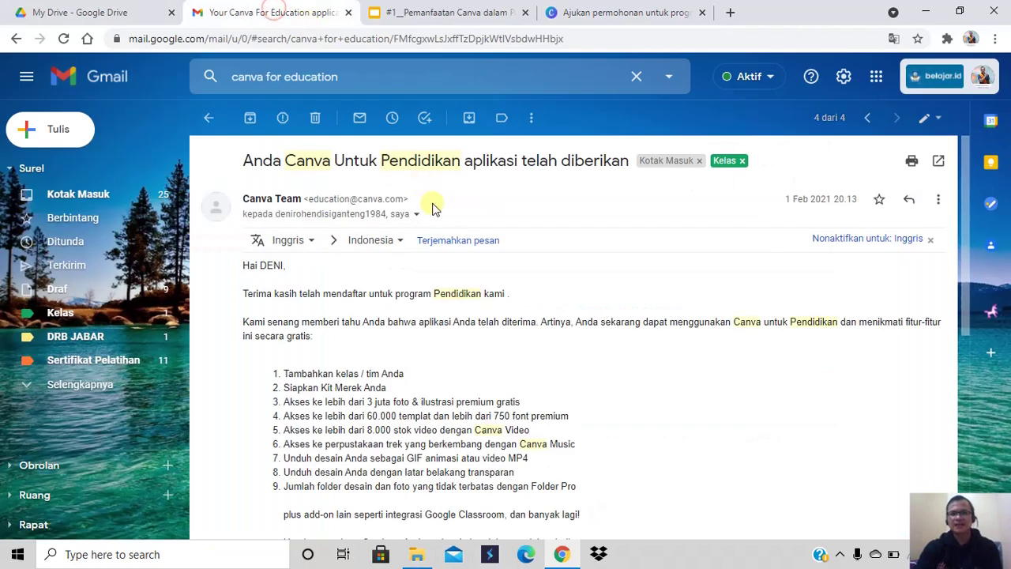
pyautogui.scroll(-3, 447, 237)
pyautogui.scroll(2, 450, 249)
pyautogui.scroll(1, 451, 246)
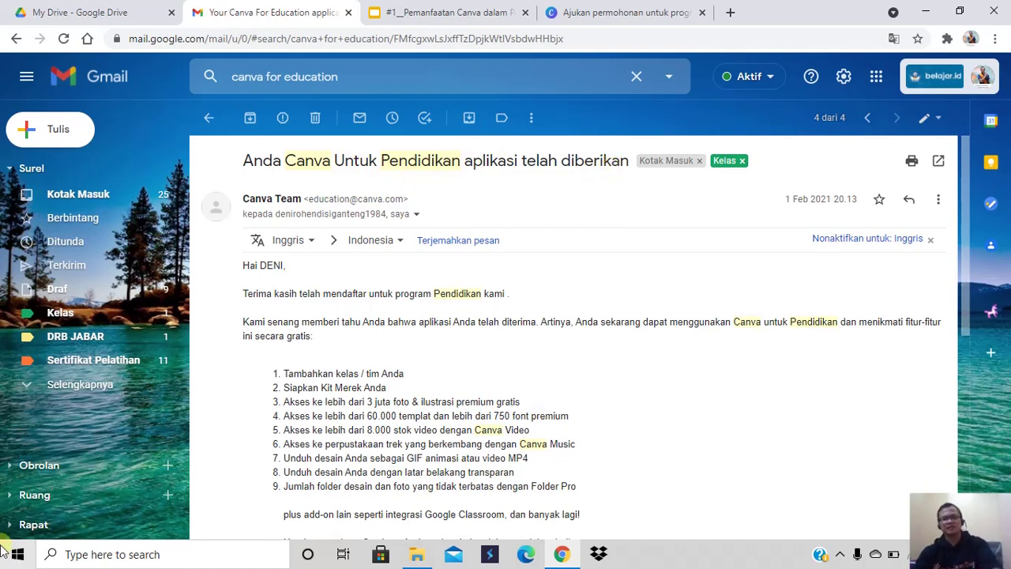
pyautogui.scroll(-1, 416, 442)
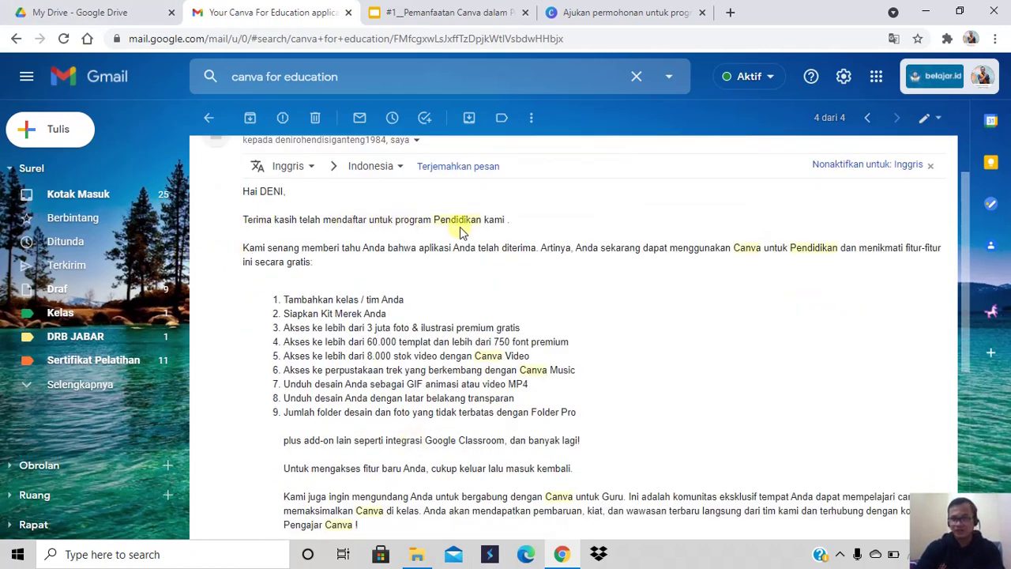
pyautogui.scroll(-1, 483, 228)
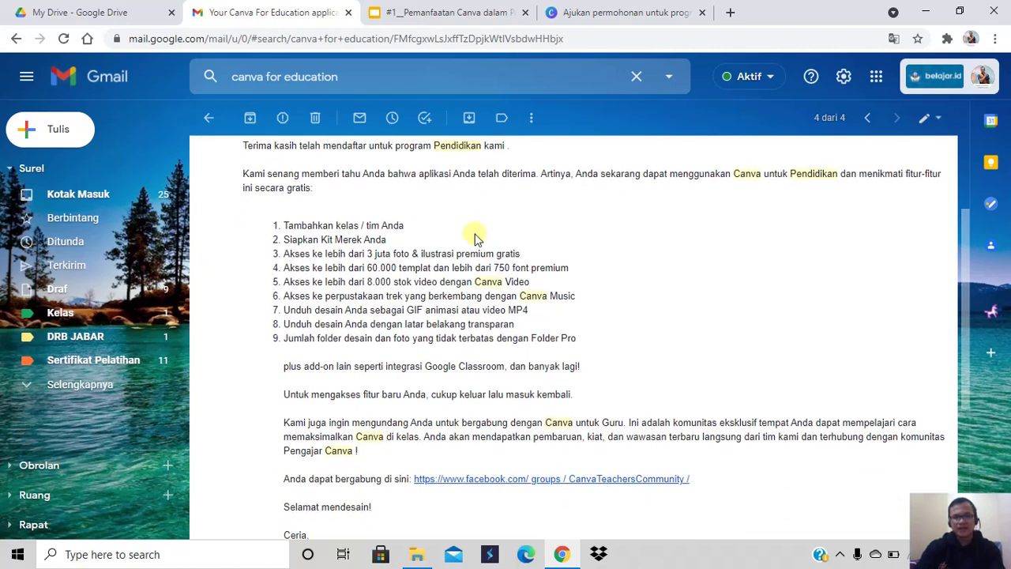